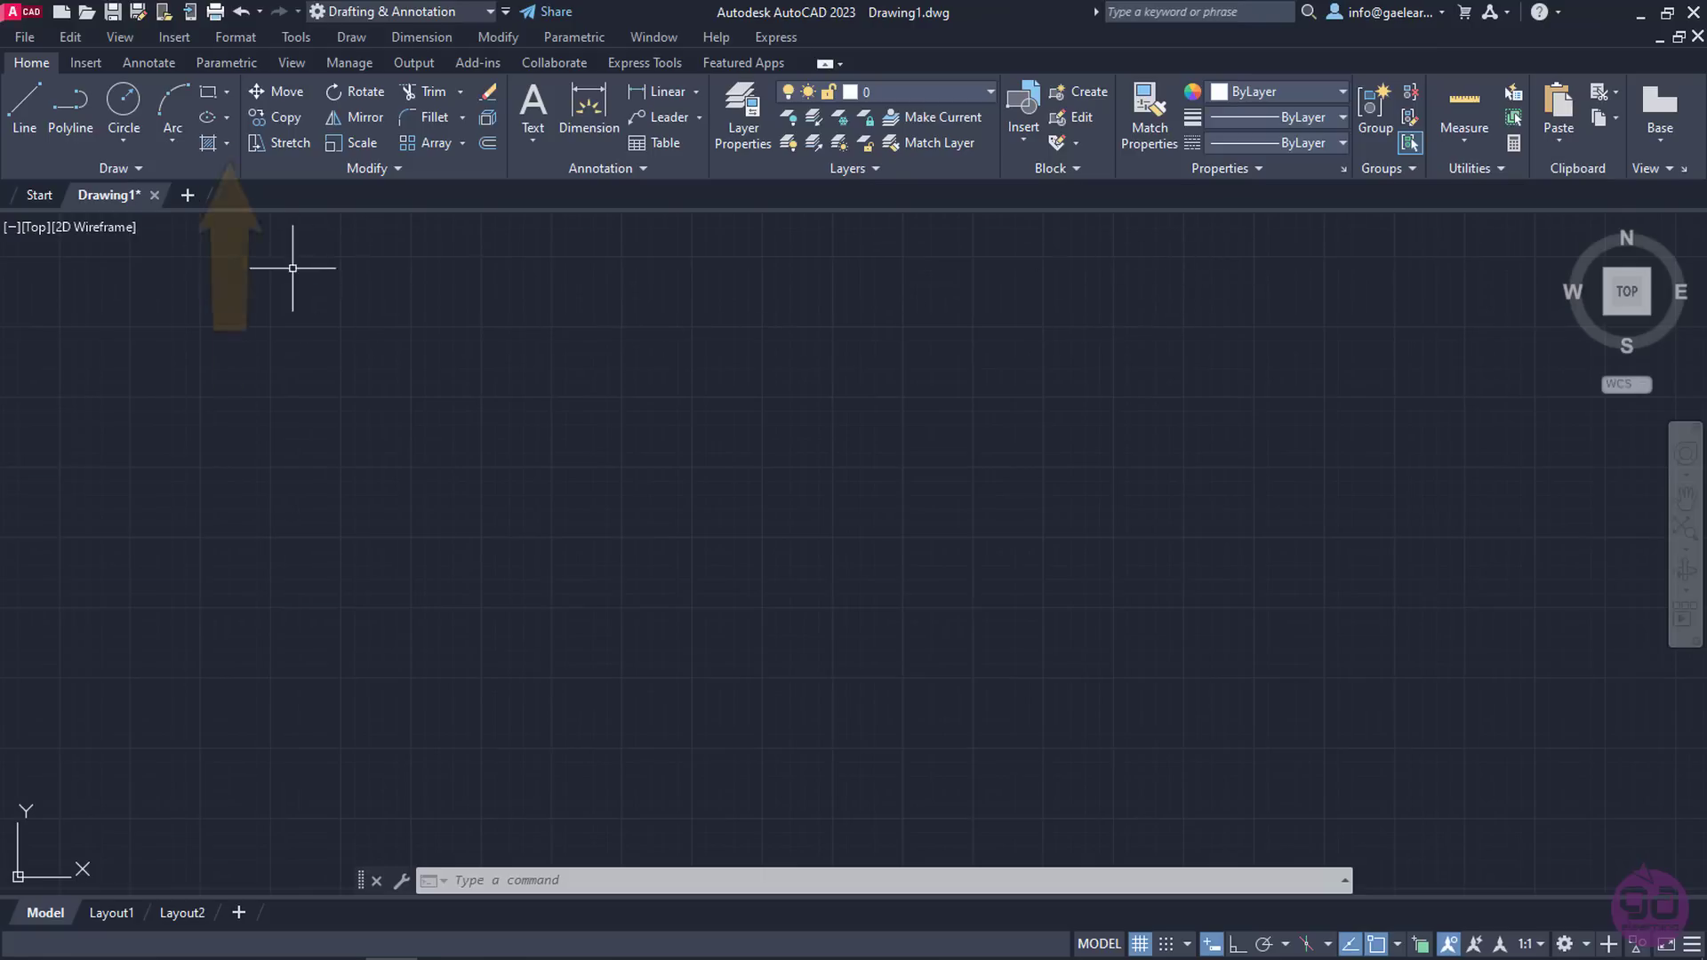
Open the Drawing Units settings and set the length type to Decimal.
left_click(235, 37)
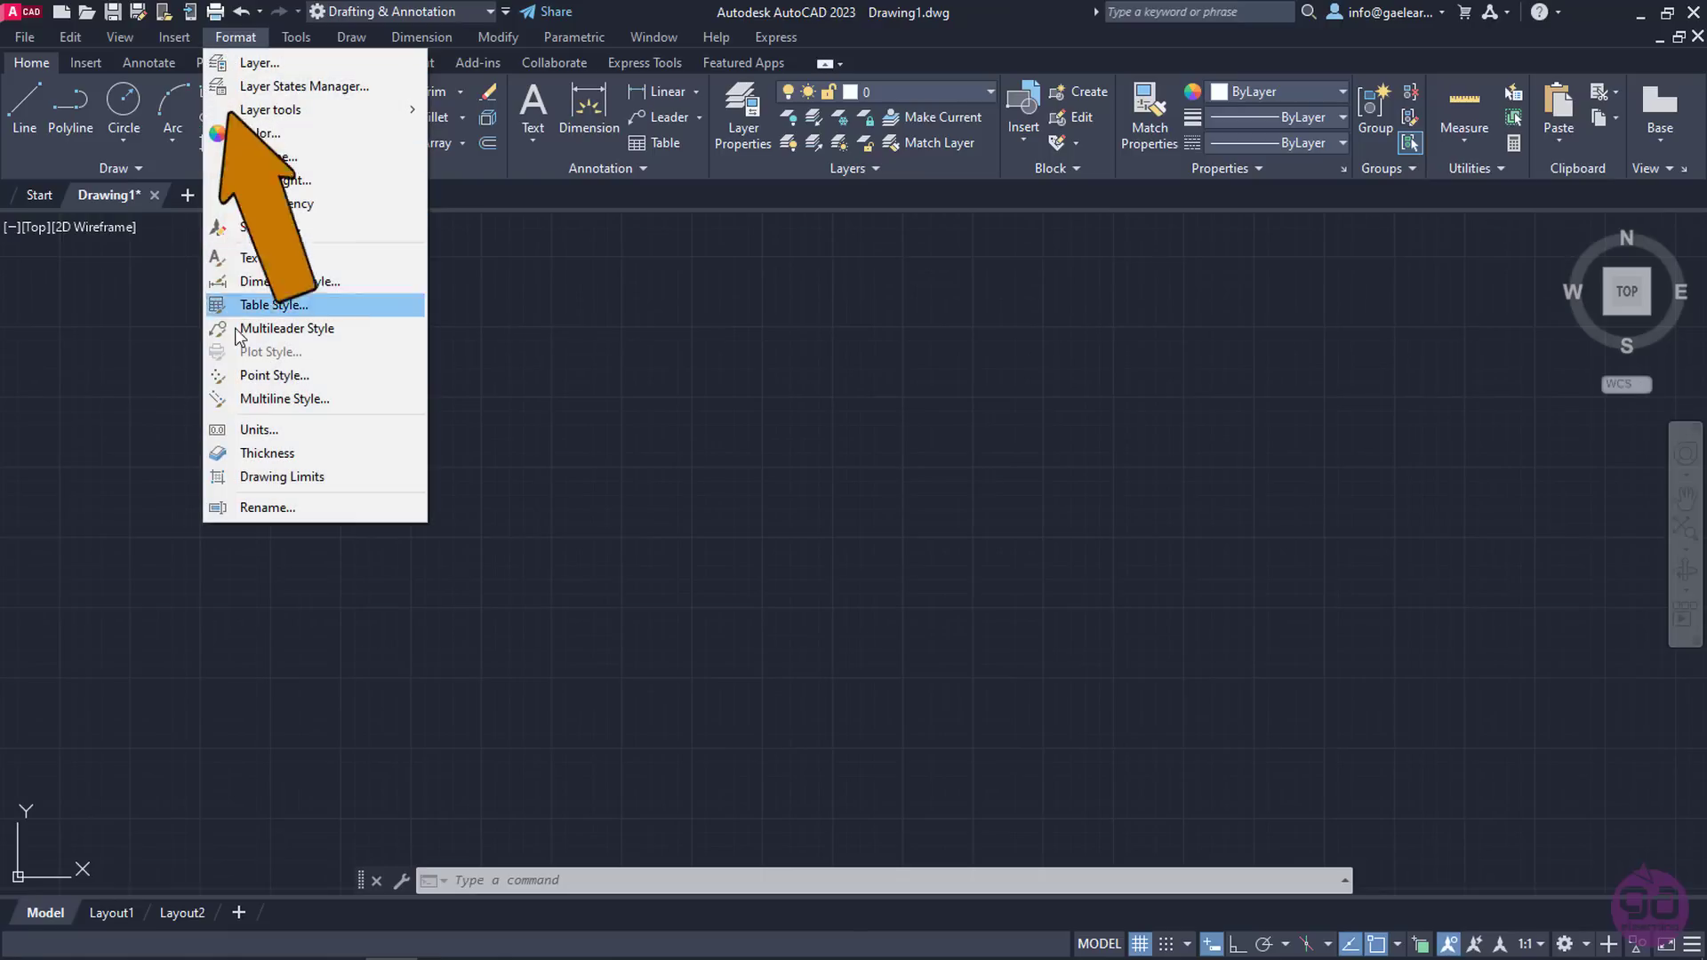
left_click(280, 431)
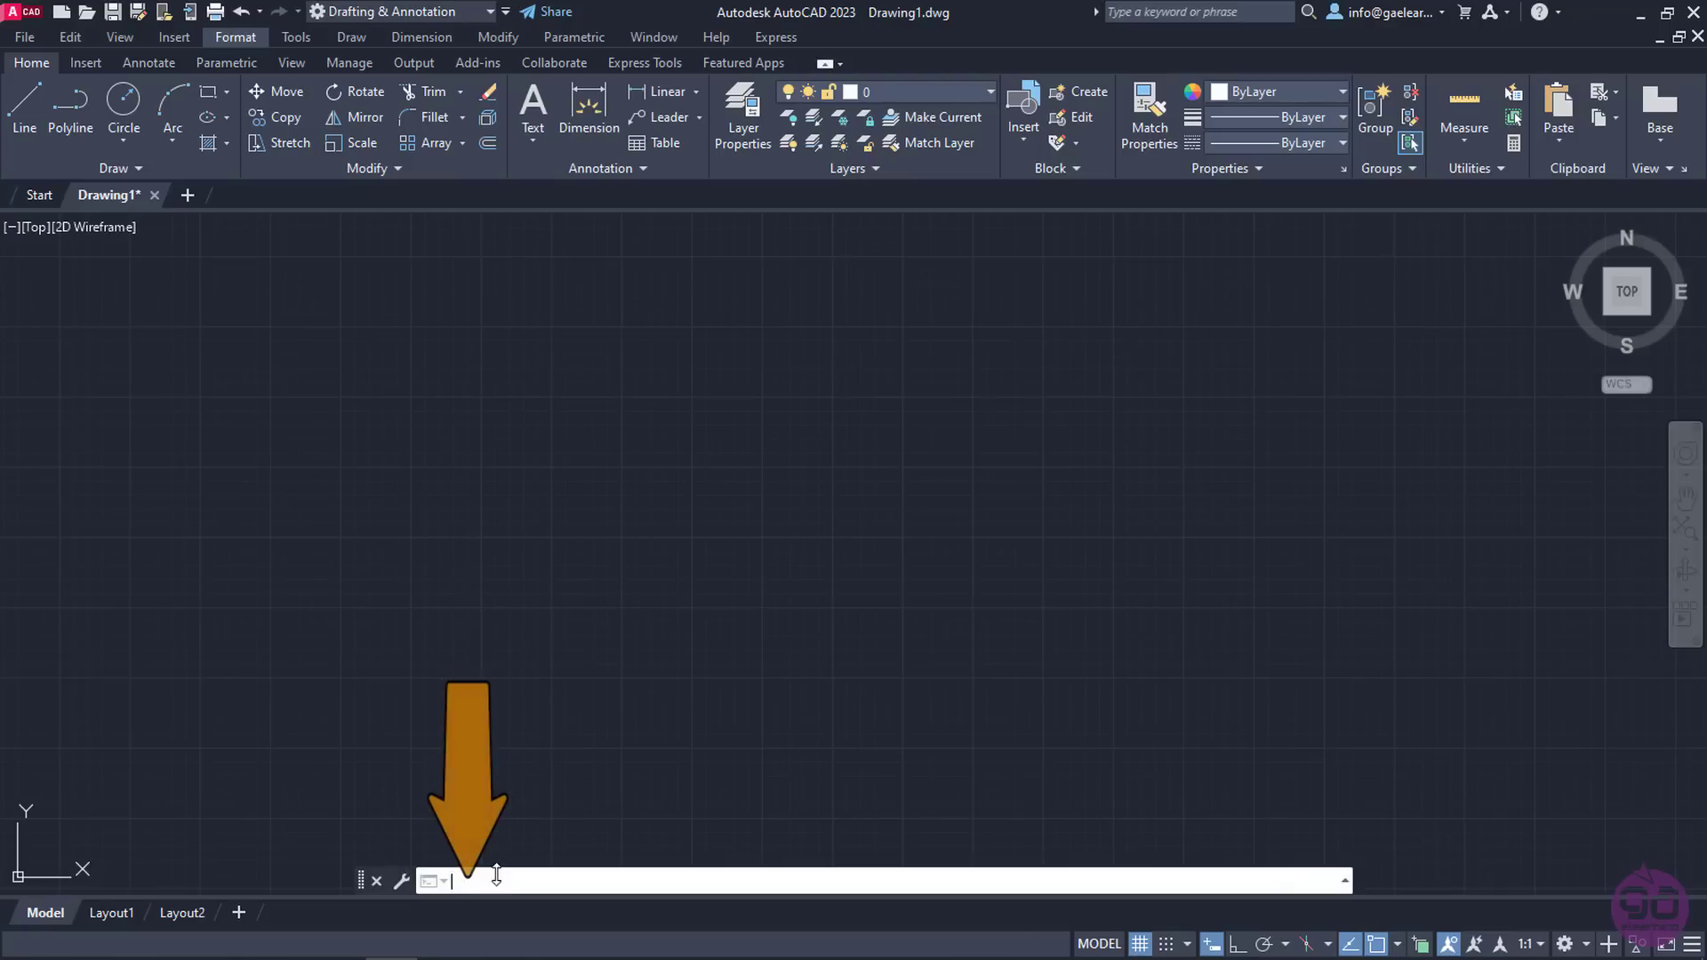
type("units")
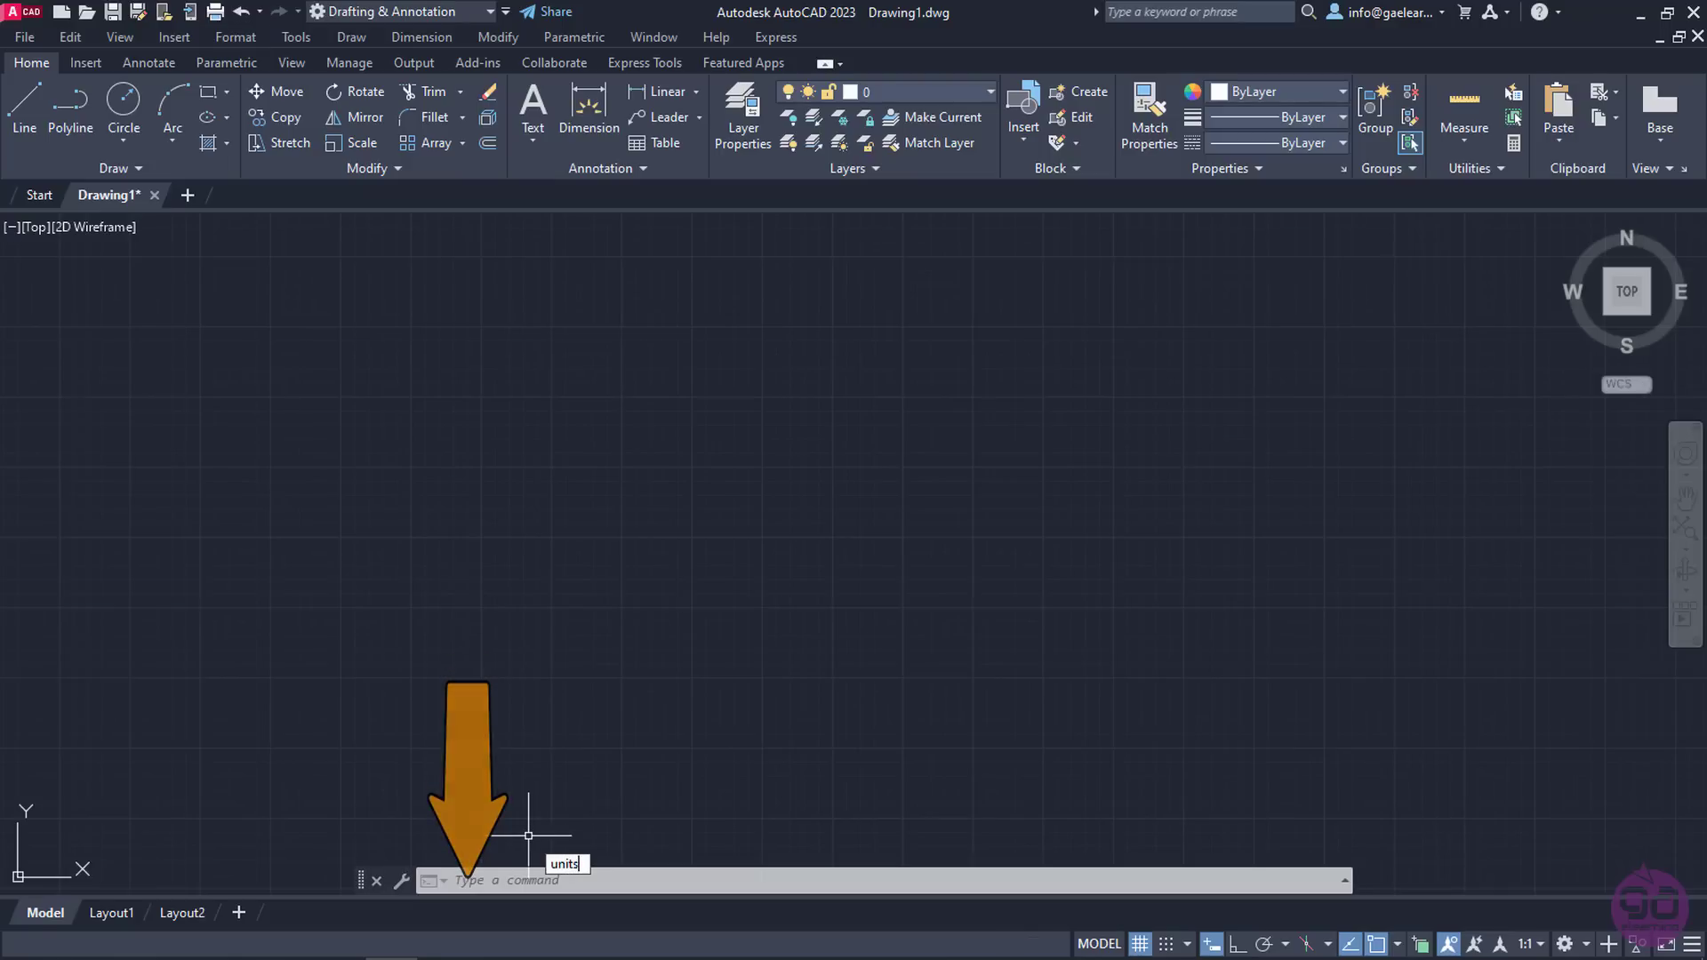
key("Return")
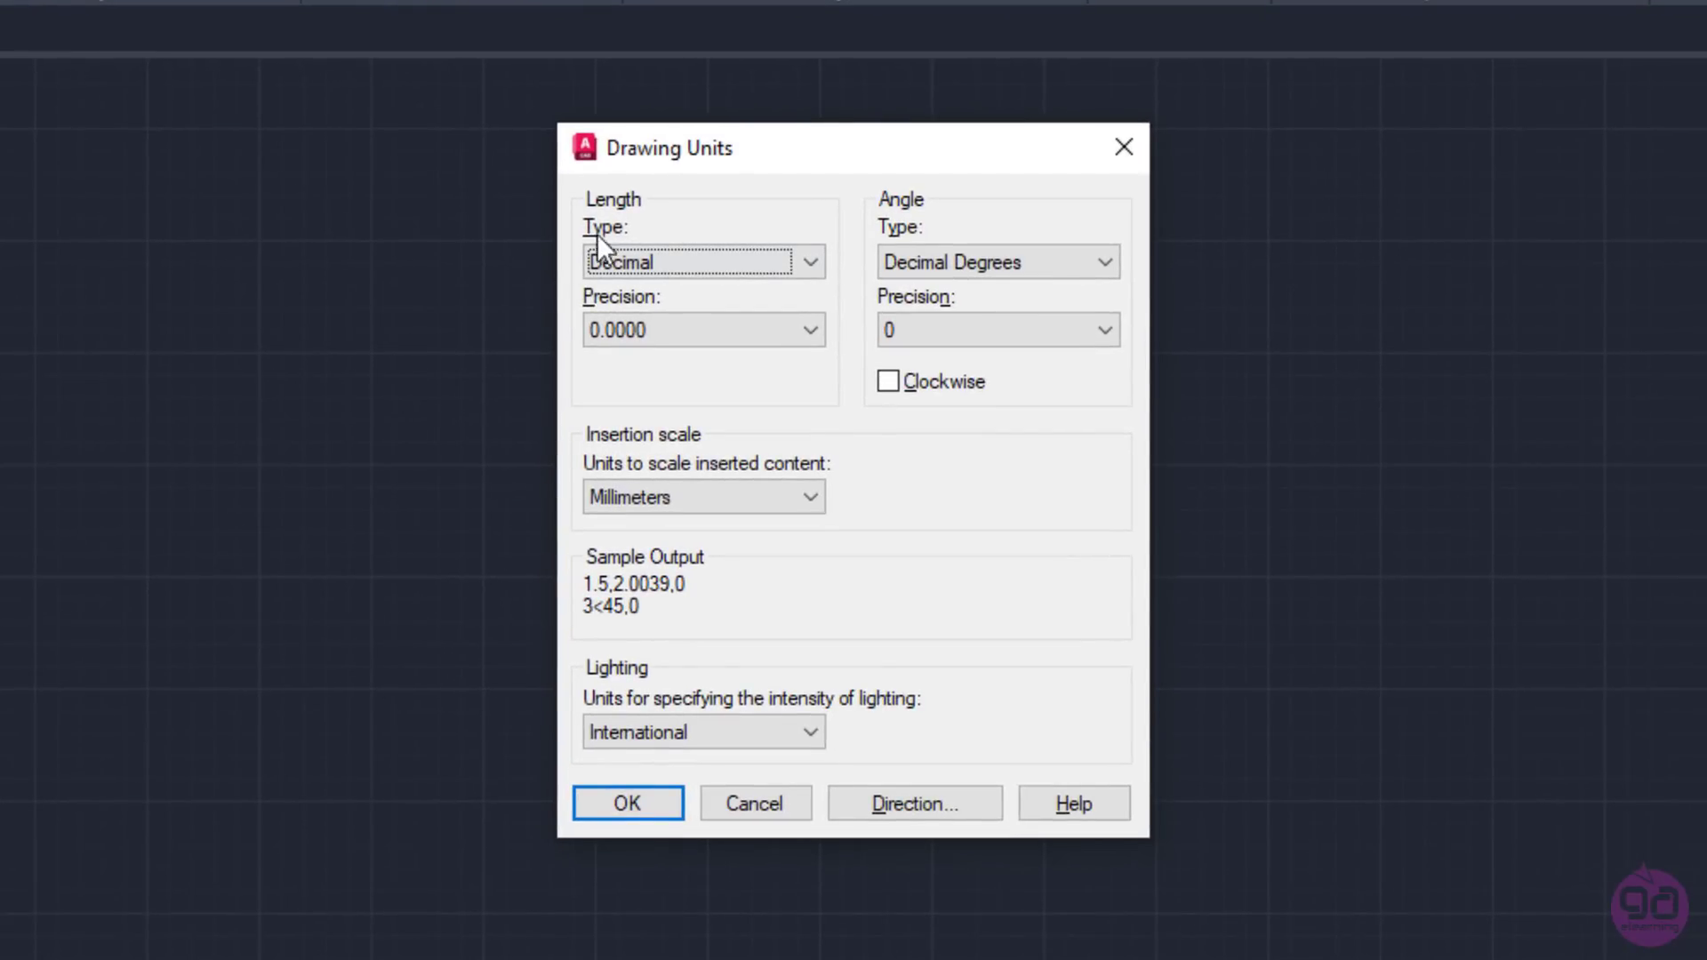
left_click(808, 259)
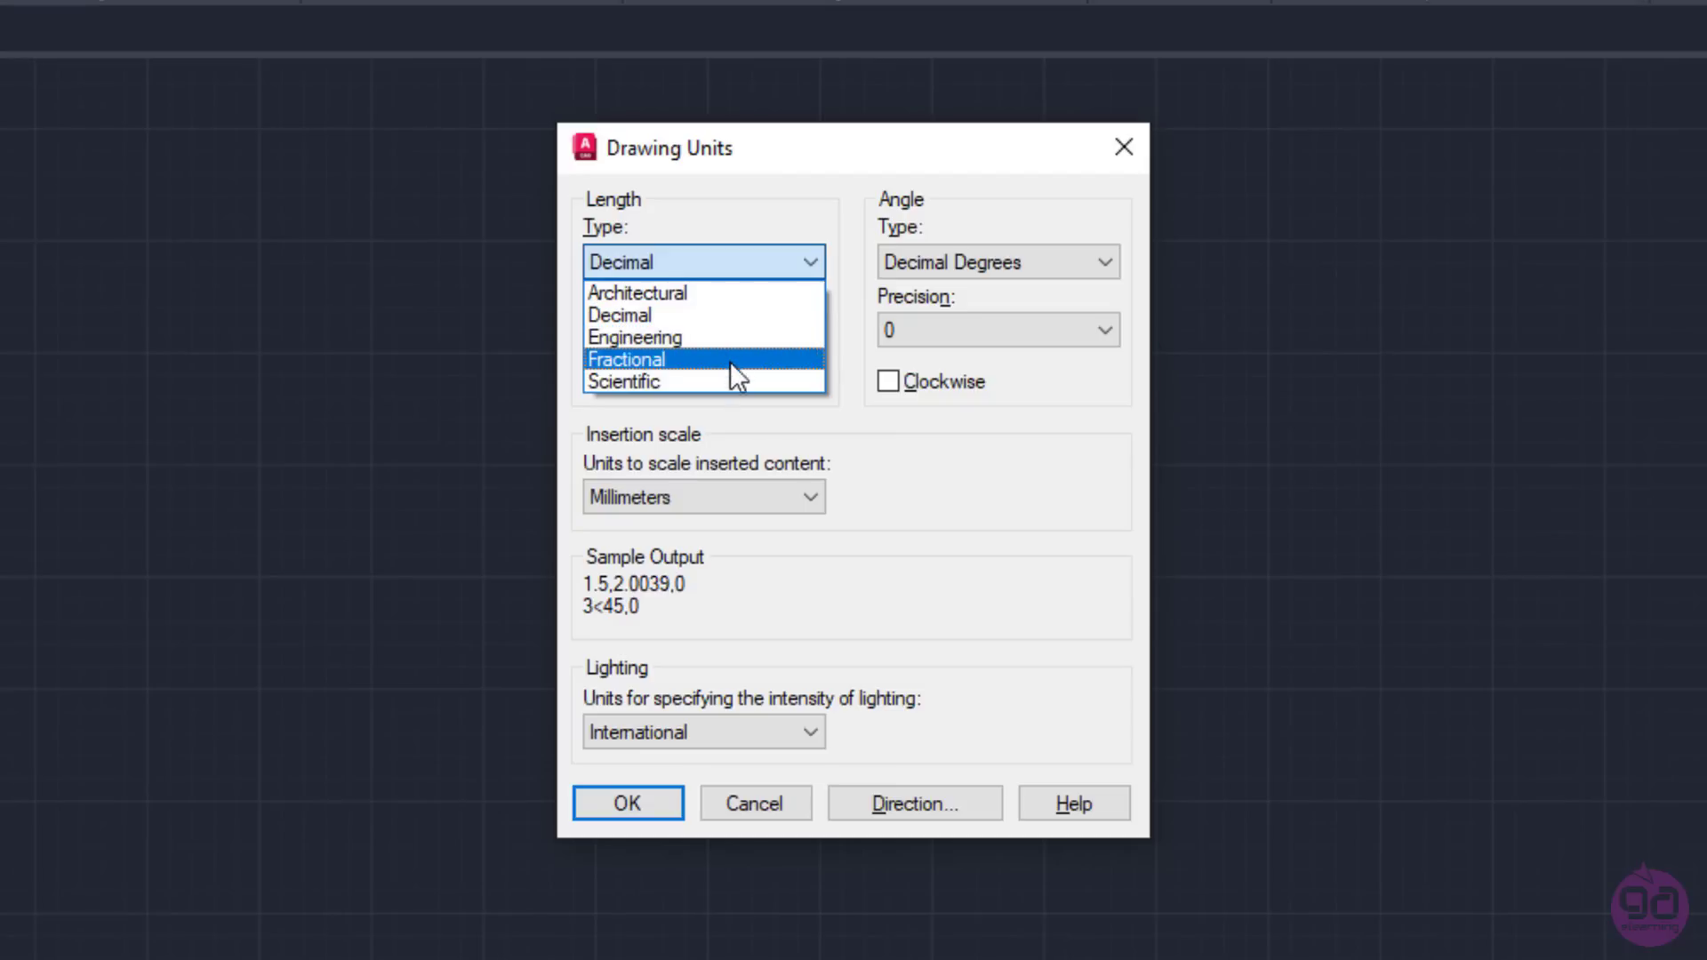
left_click(734, 318)
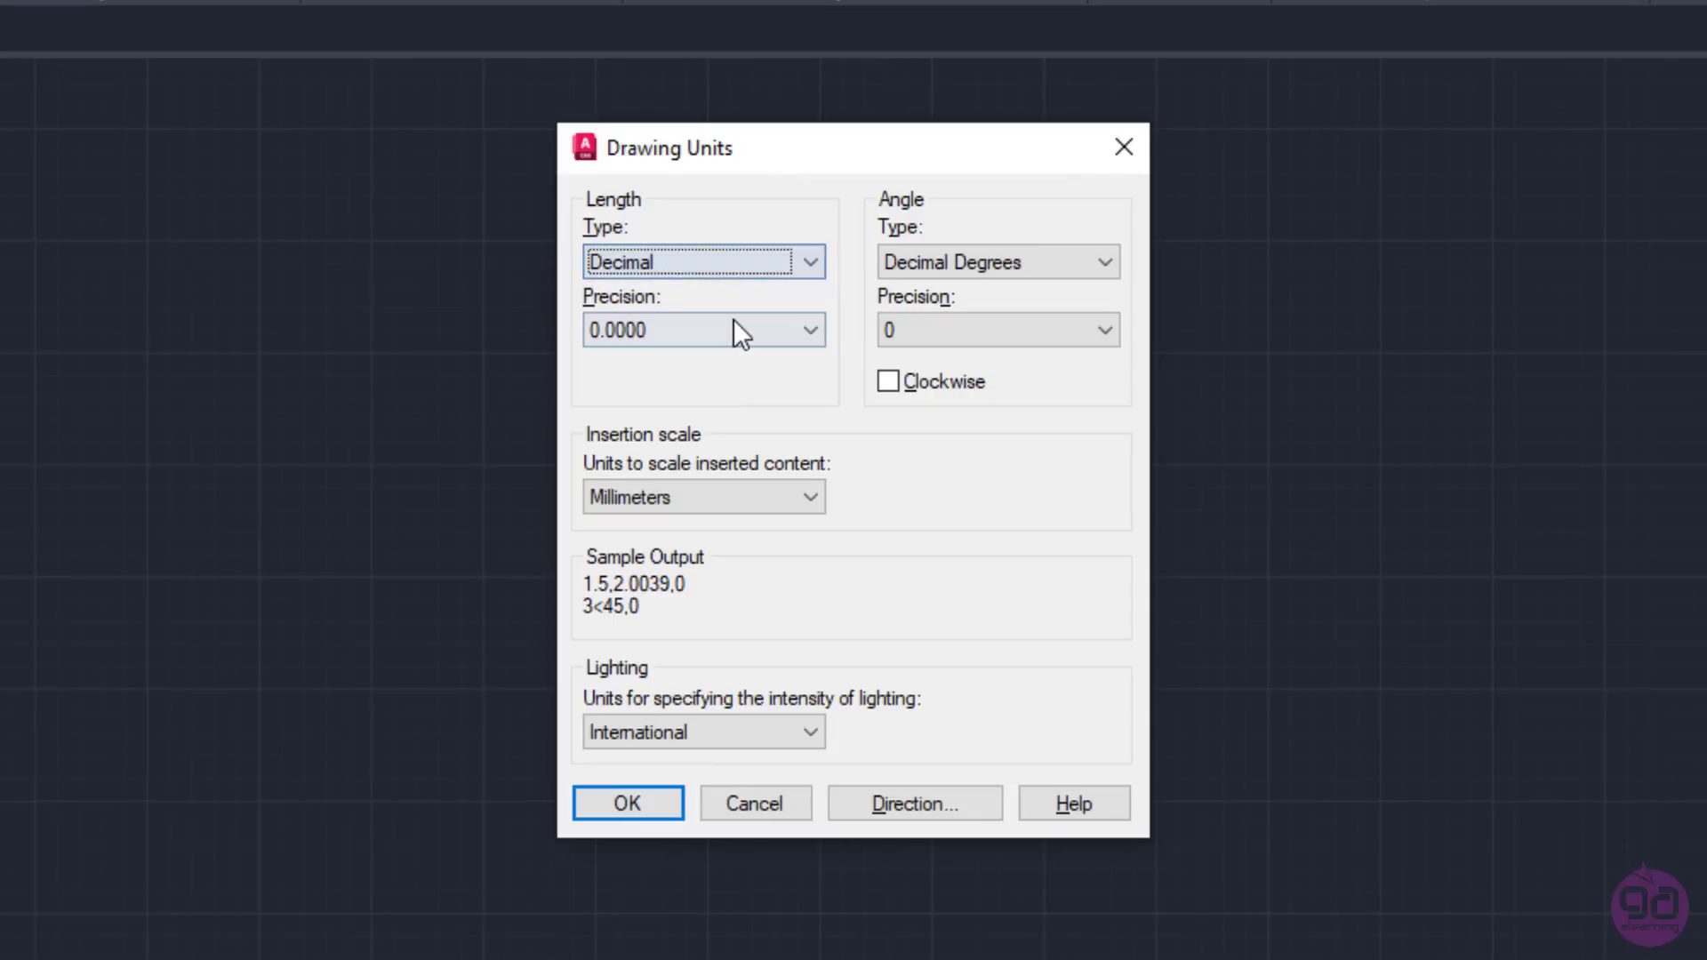
left_click(805, 326)
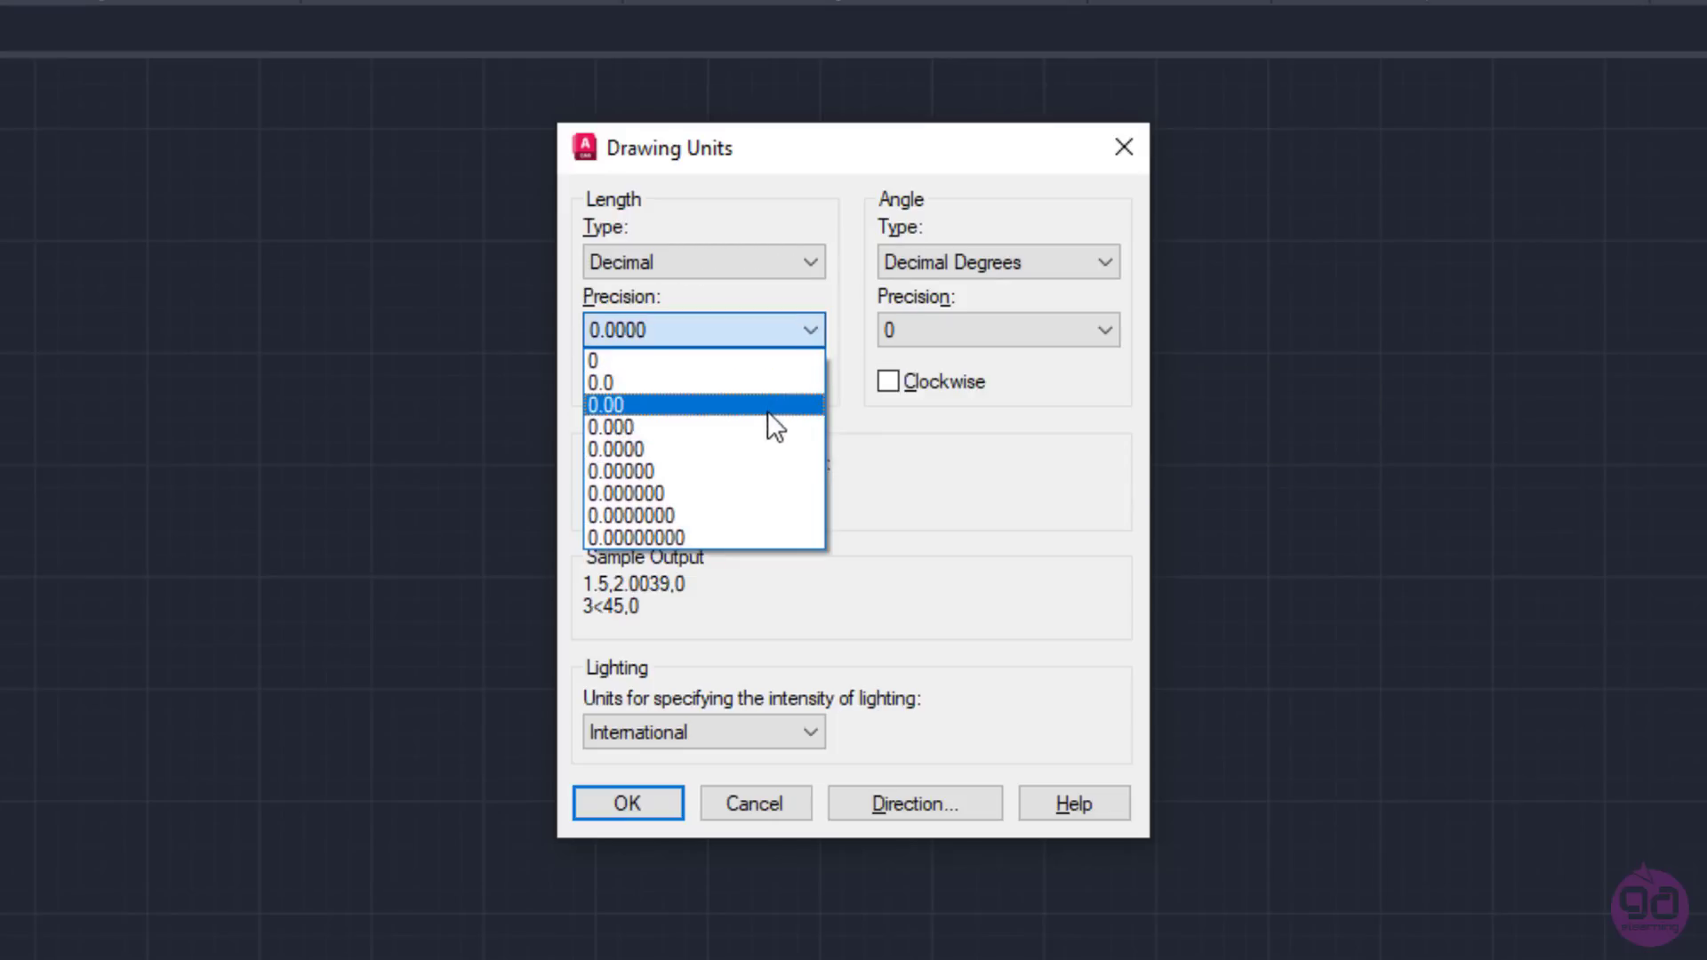
left_click(870, 485)
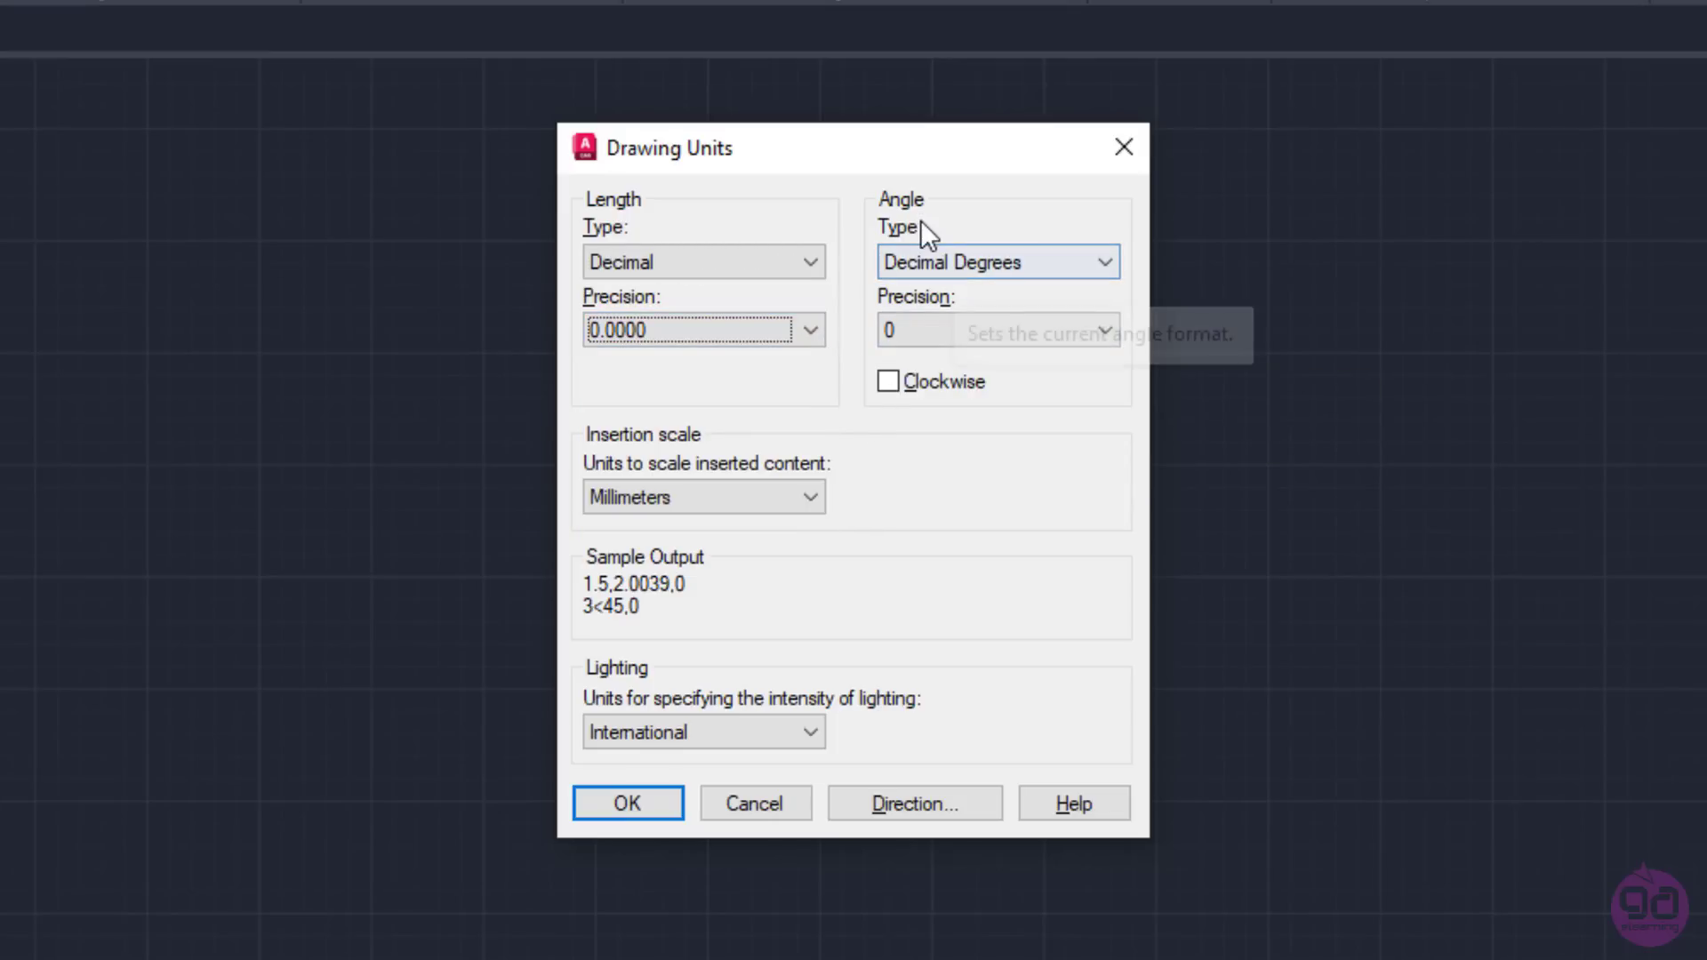
Set the angle type to Decimal Degrees, with positive angles measured counterclockwise.
left_click(1088, 262)
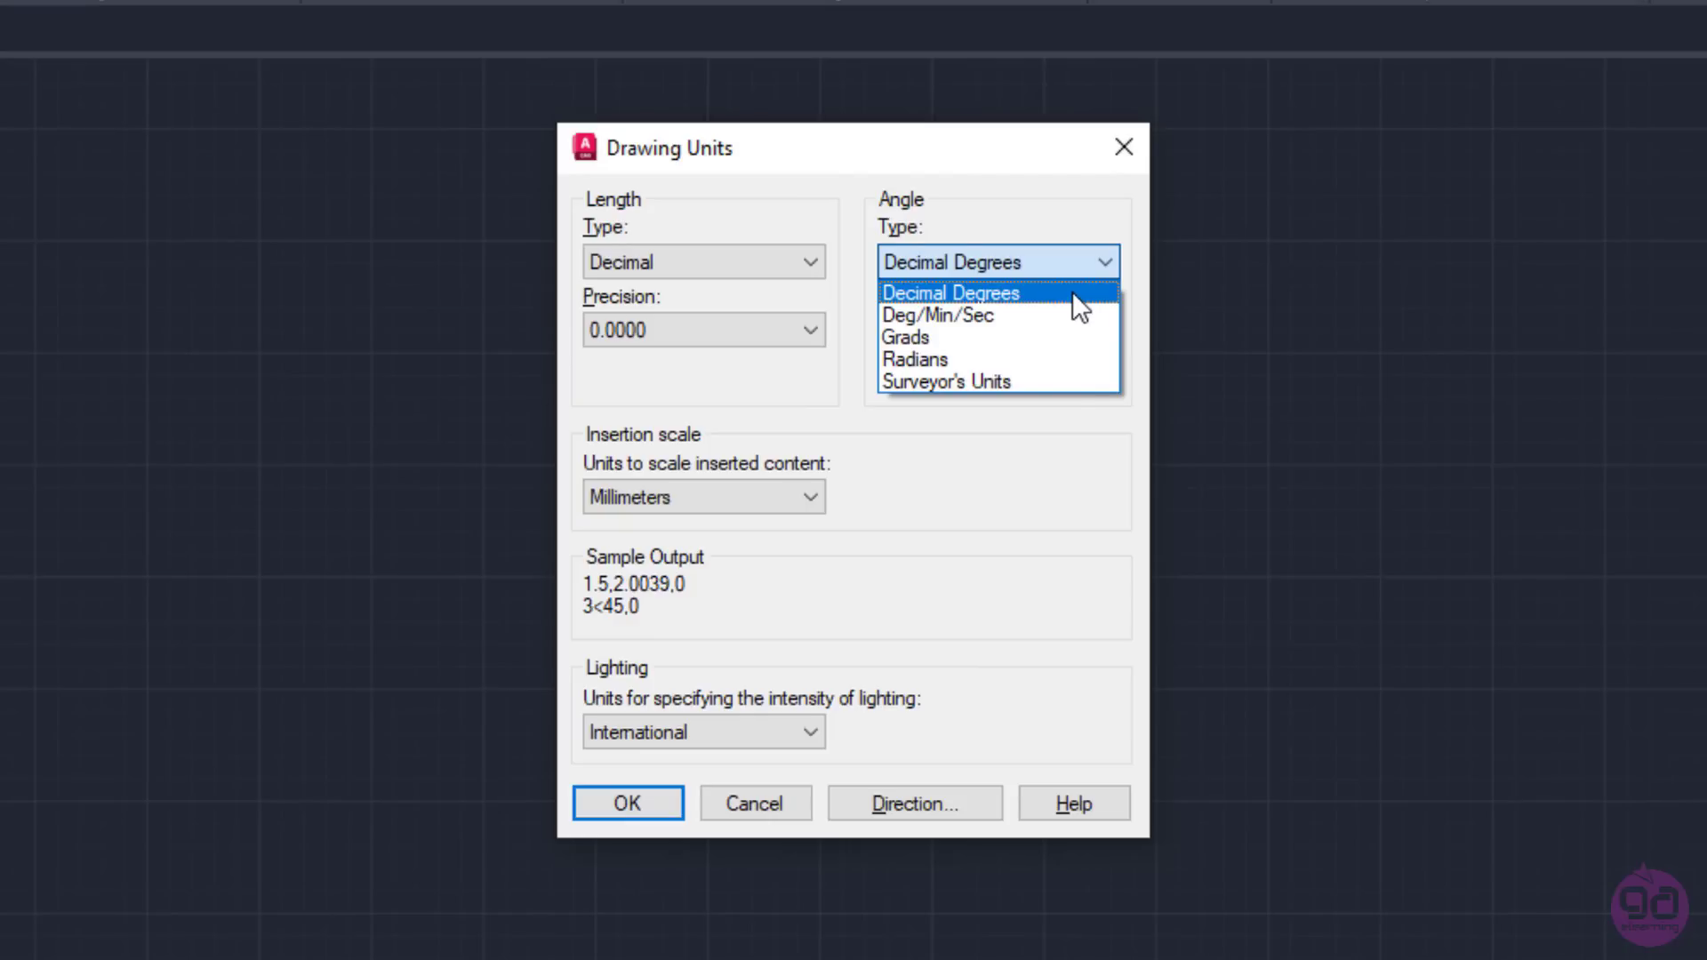
left_click(1073, 292)
left_click(1049, 328)
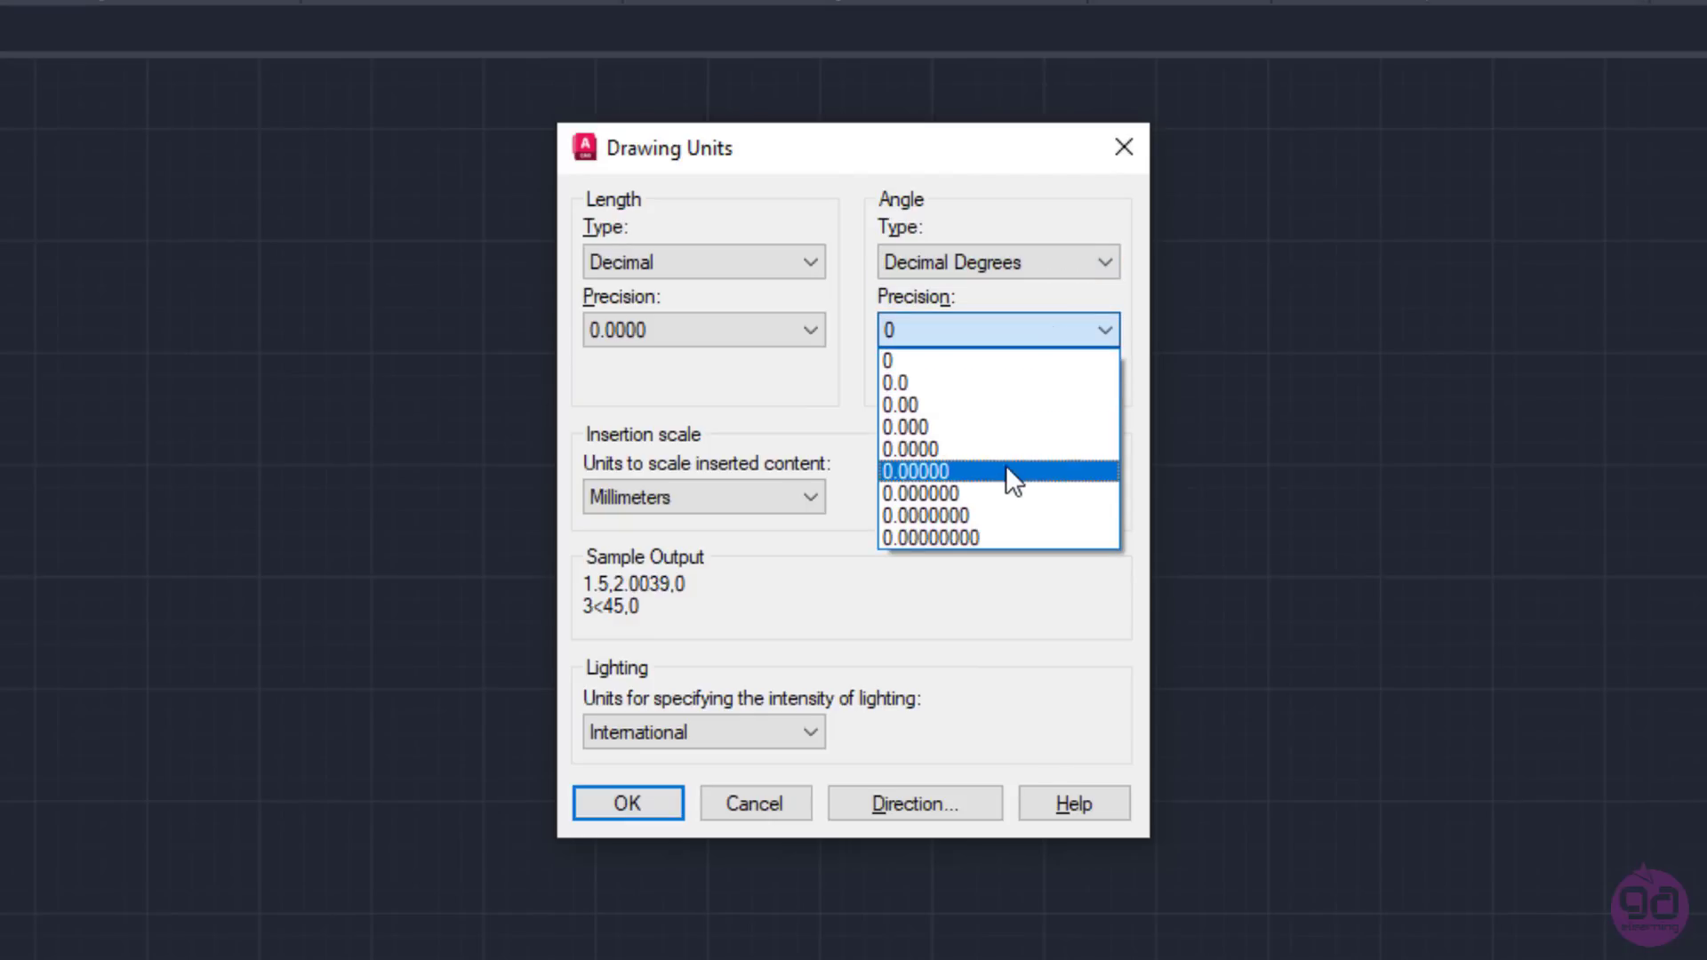
left_click(984, 594)
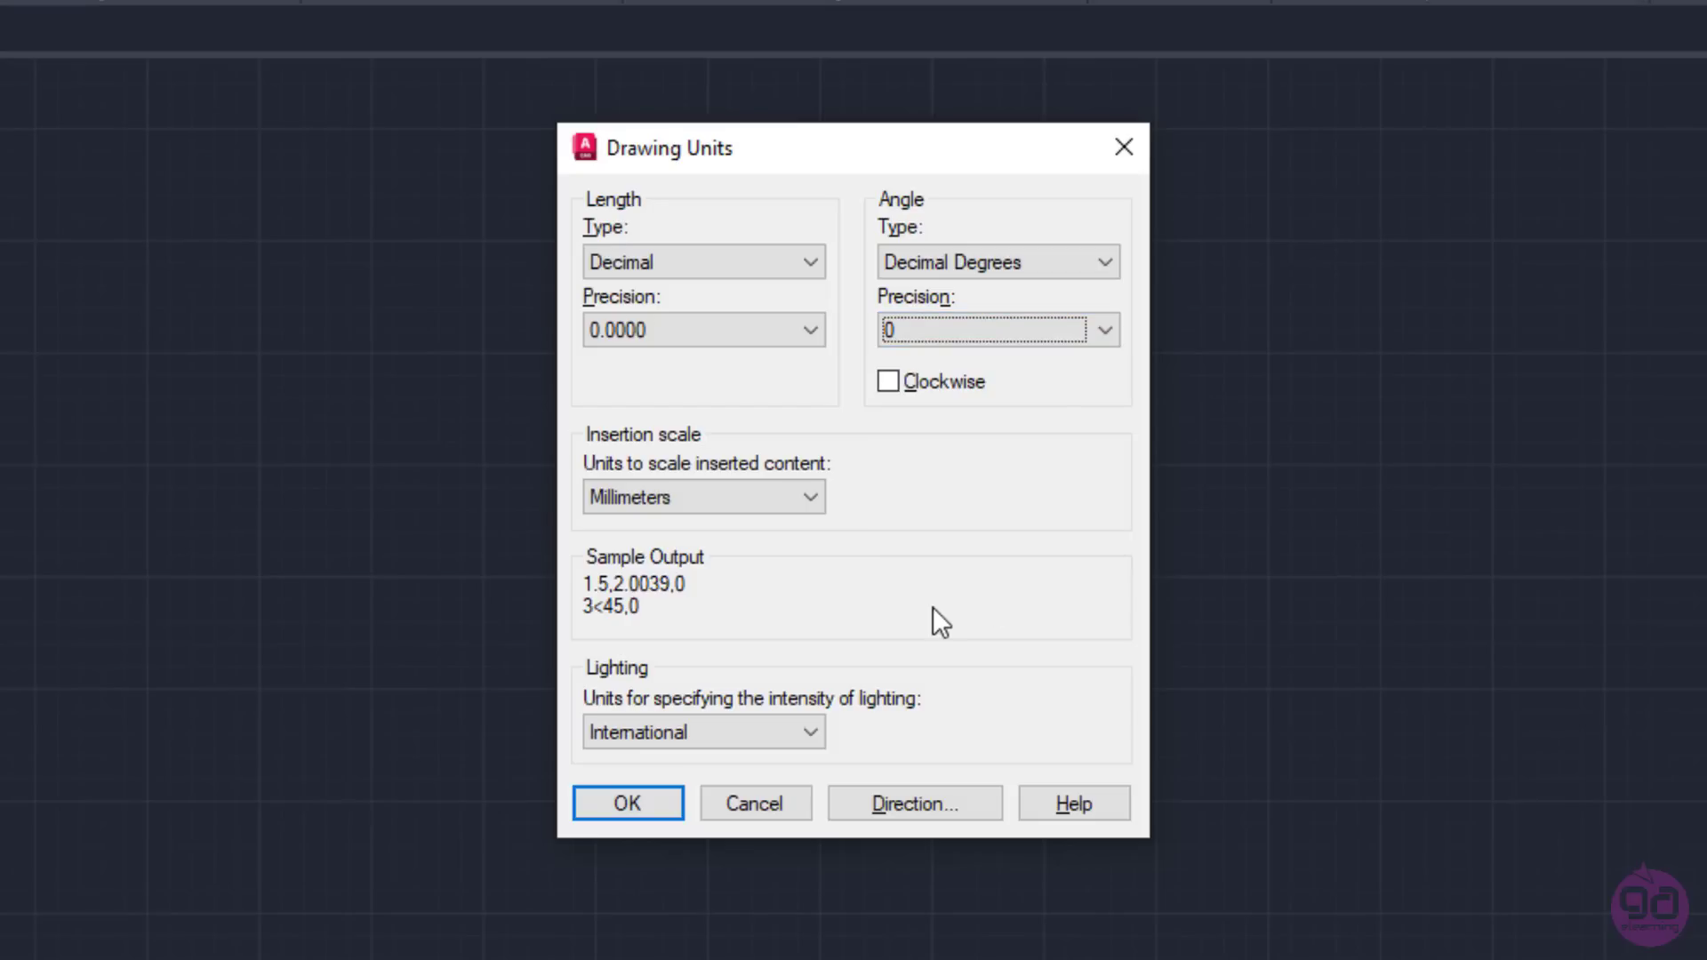
left_click(889, 382)
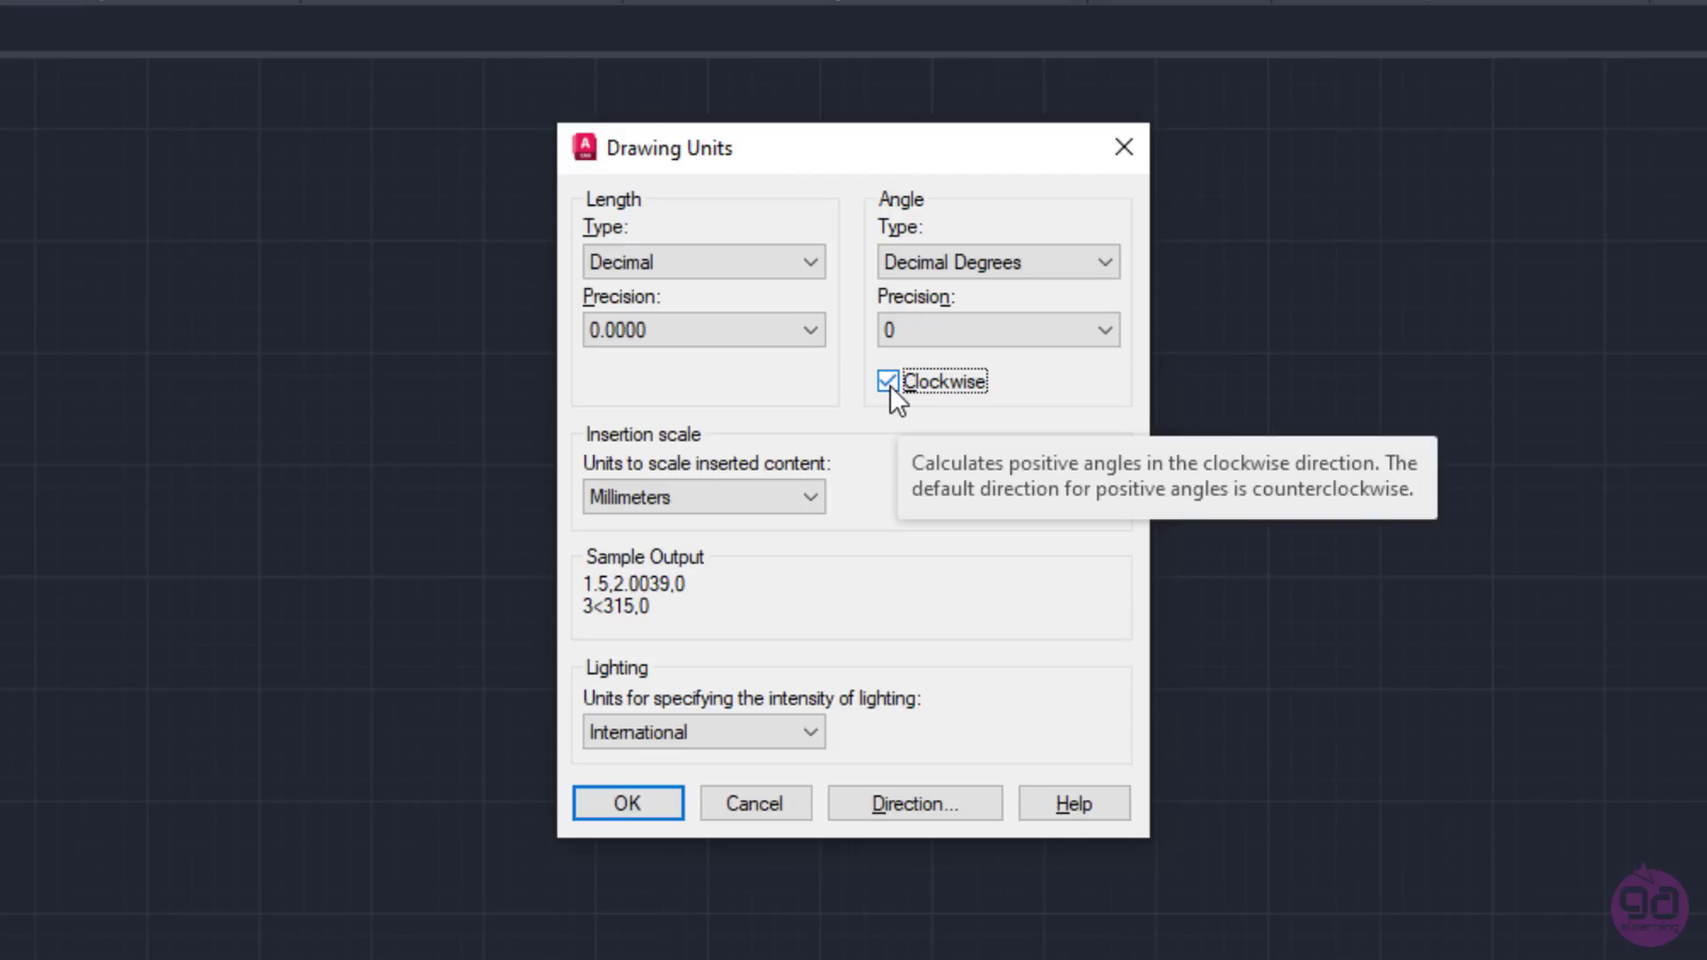
left_click(889, 382)
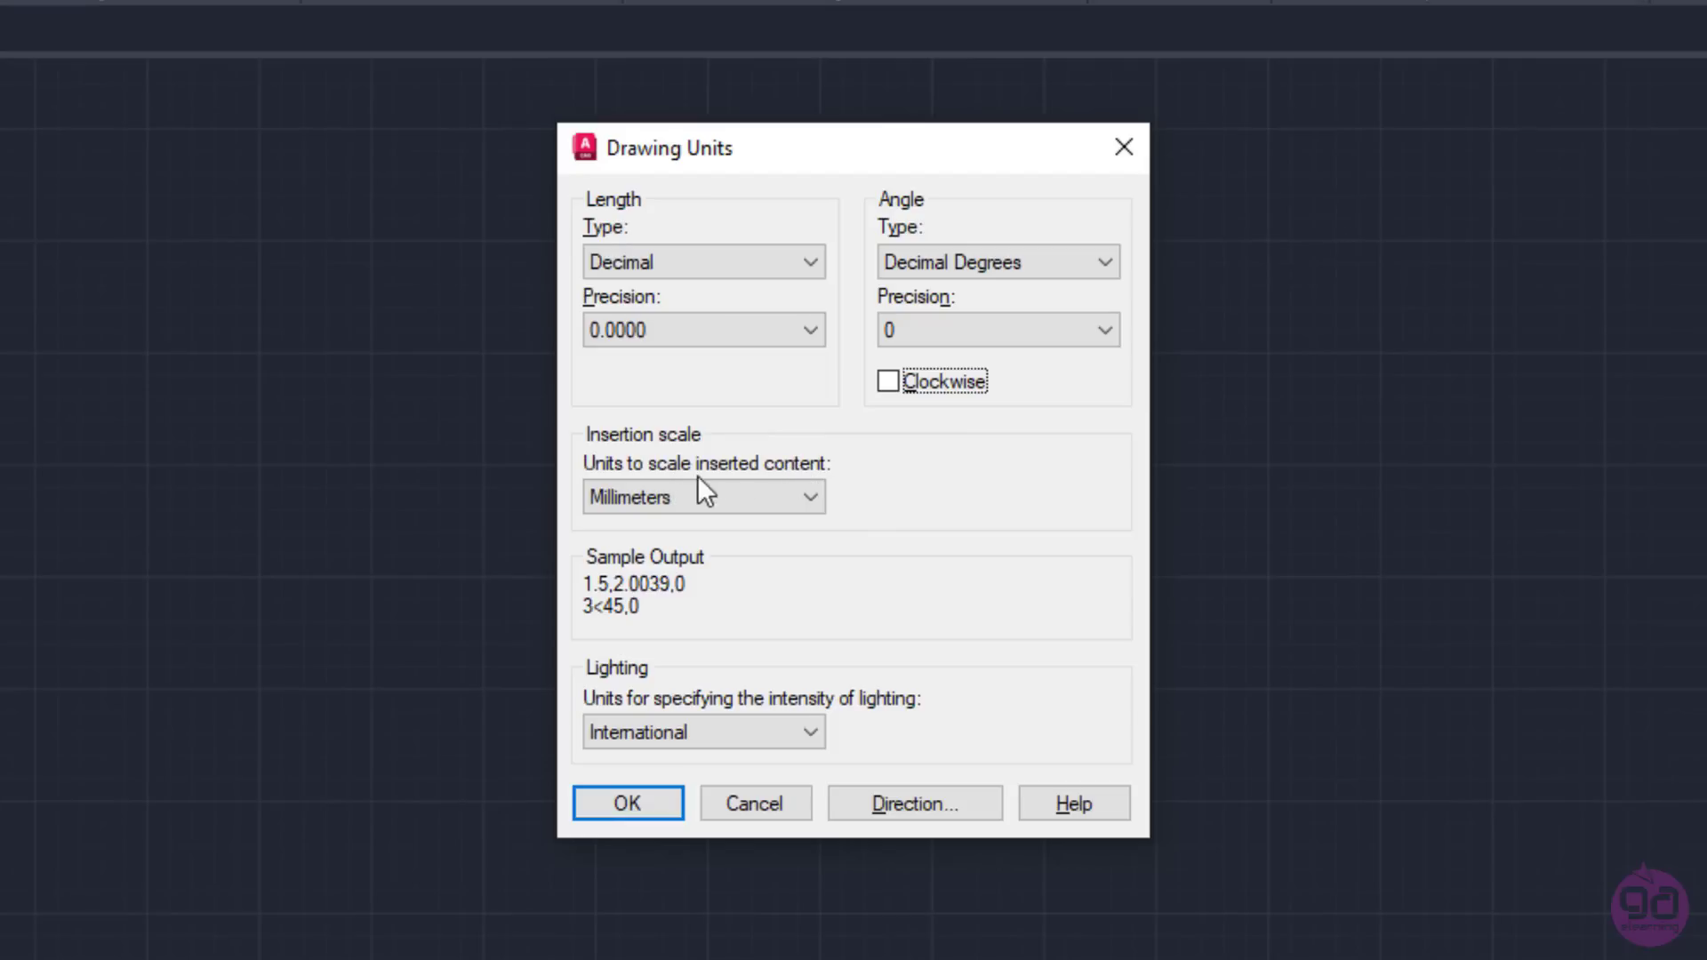
Set the insertion scale to Meters and the lighting intensity units to International.
left_click(813, 496)
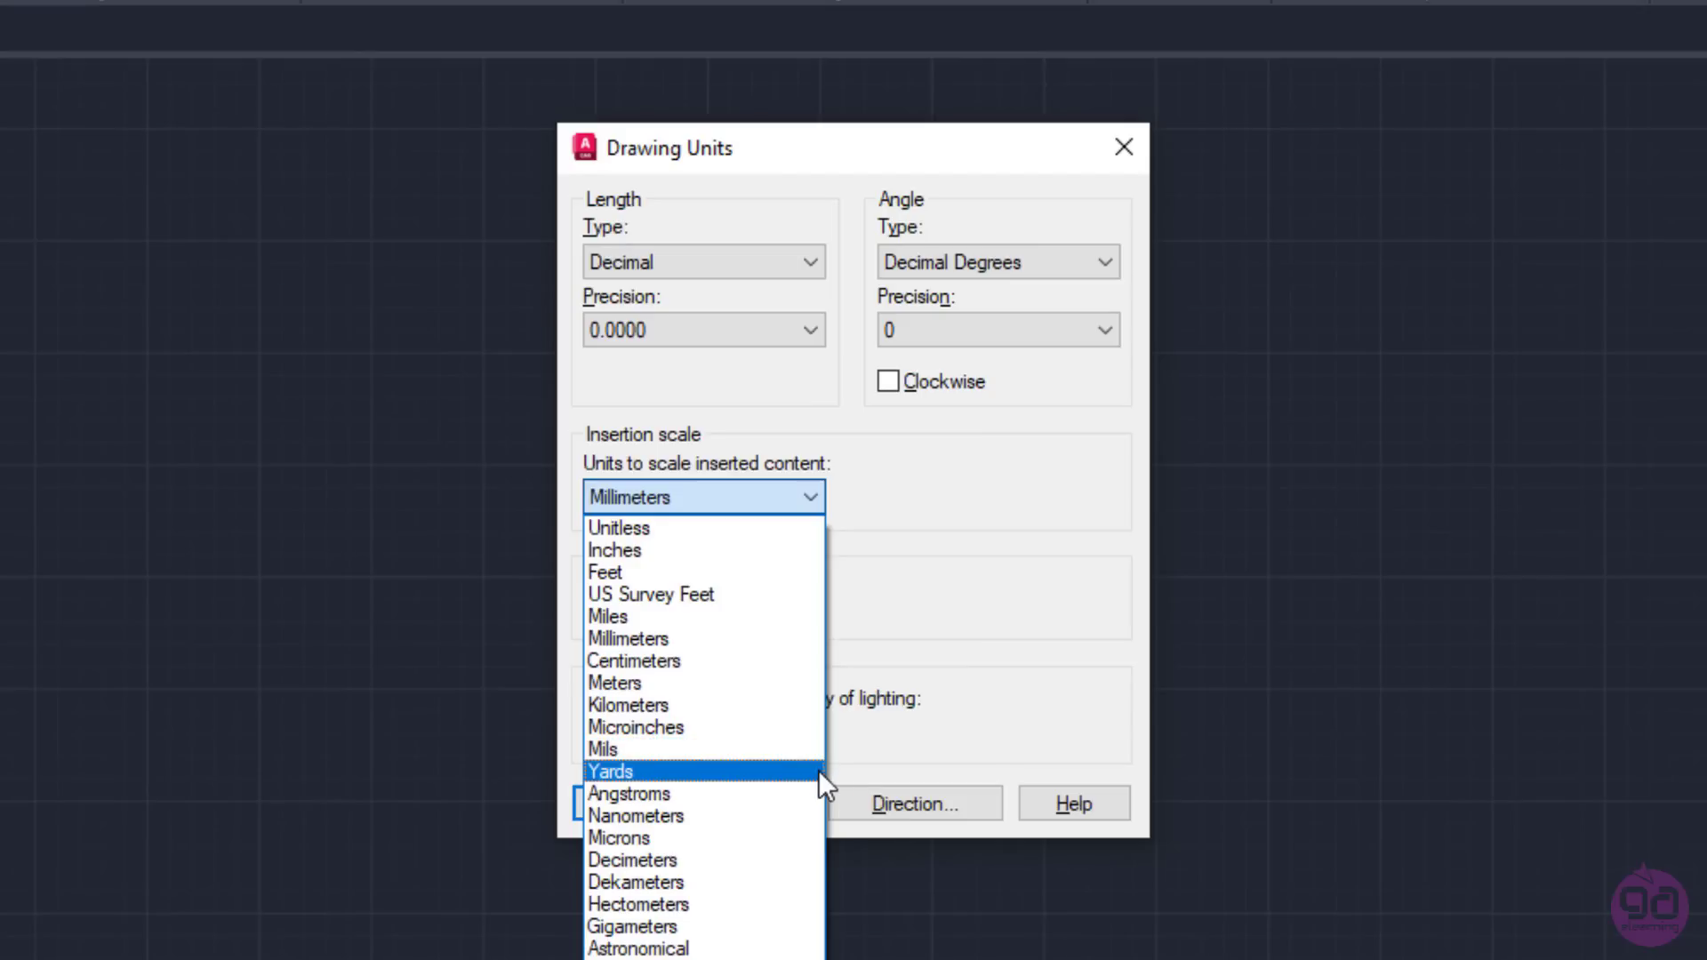
left_click(619, 681)
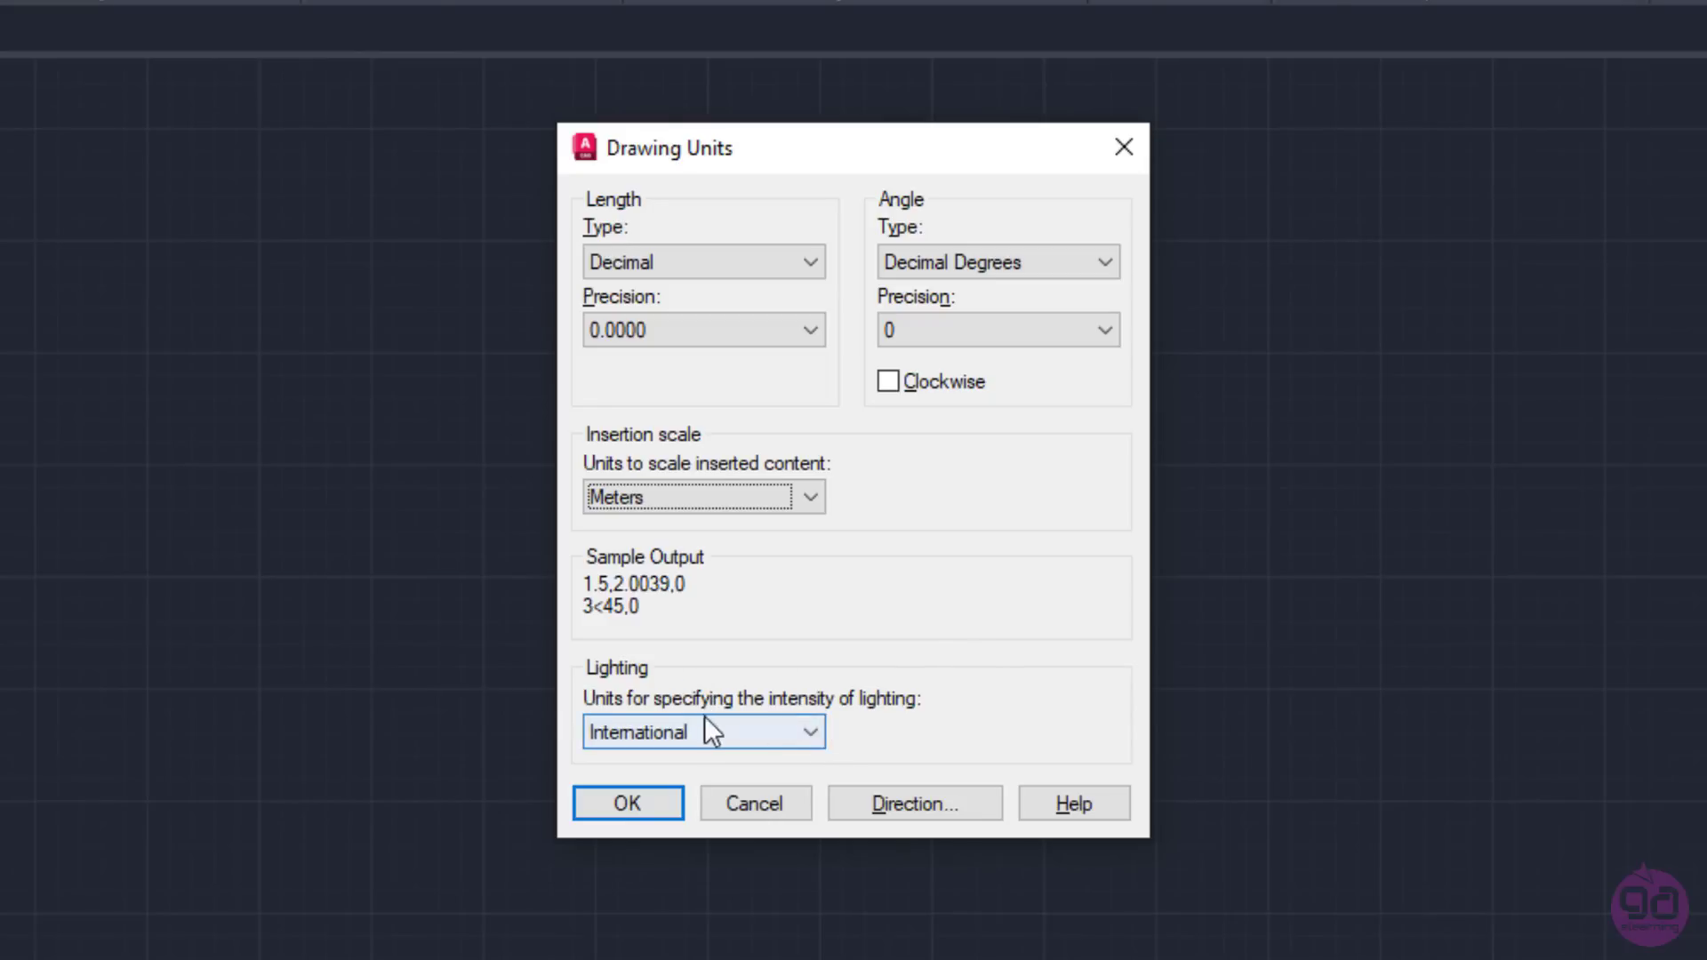
left_click(787, 729)
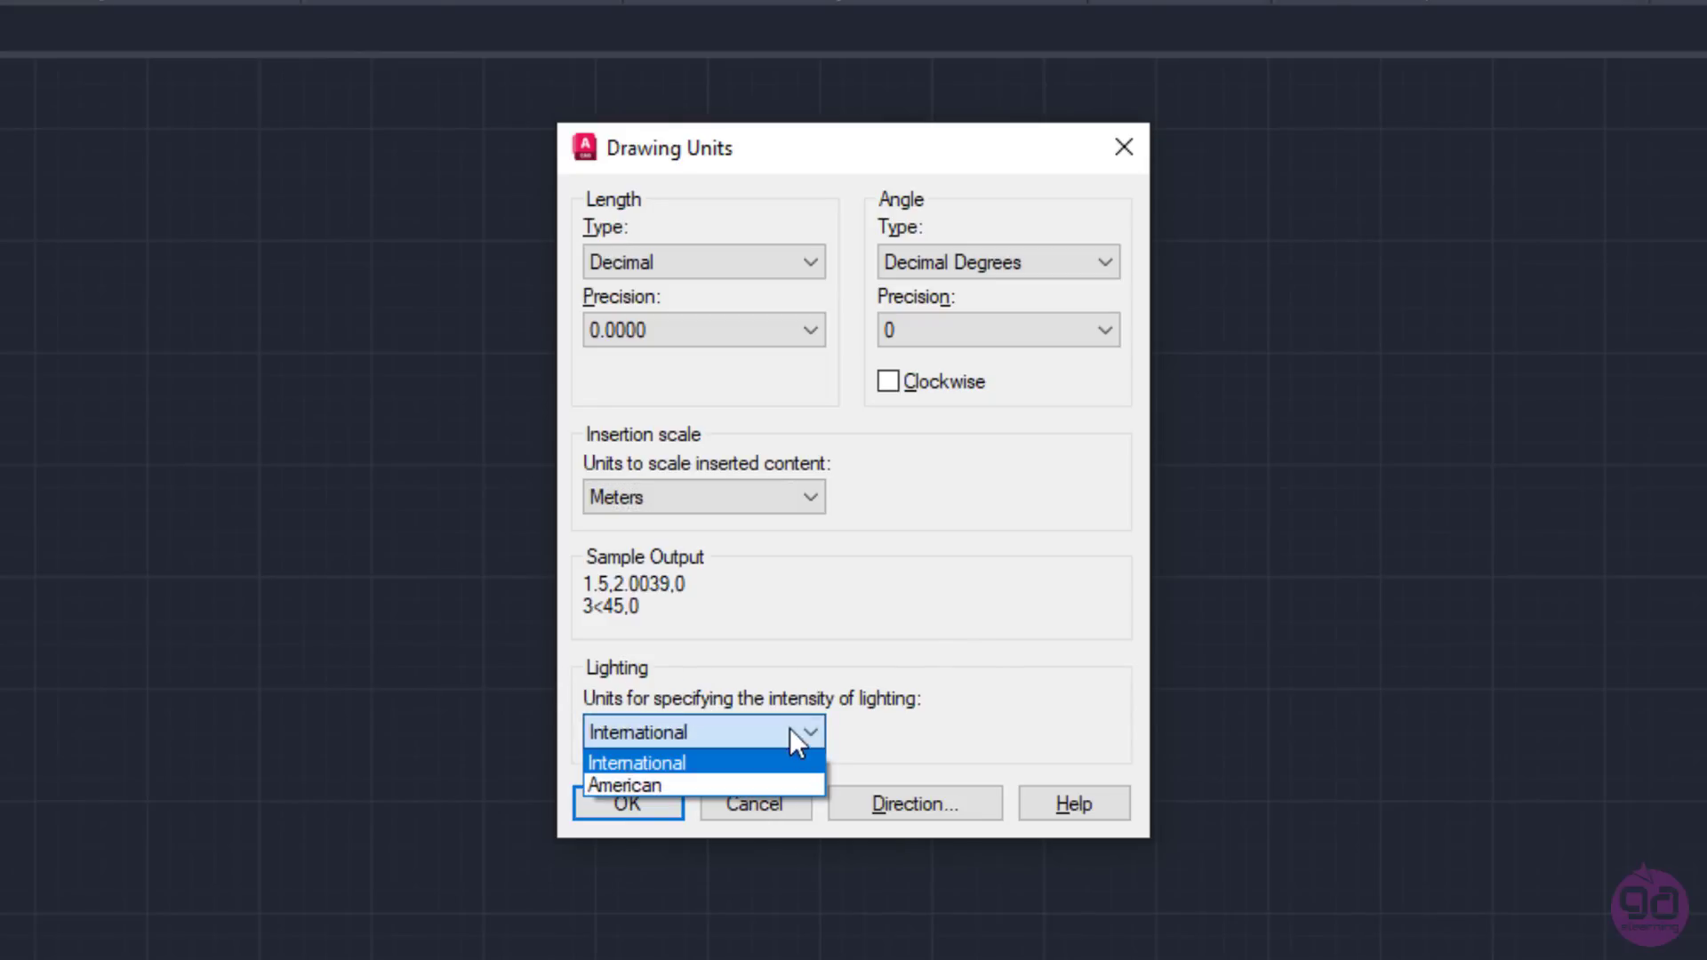
left_click(792, 762)
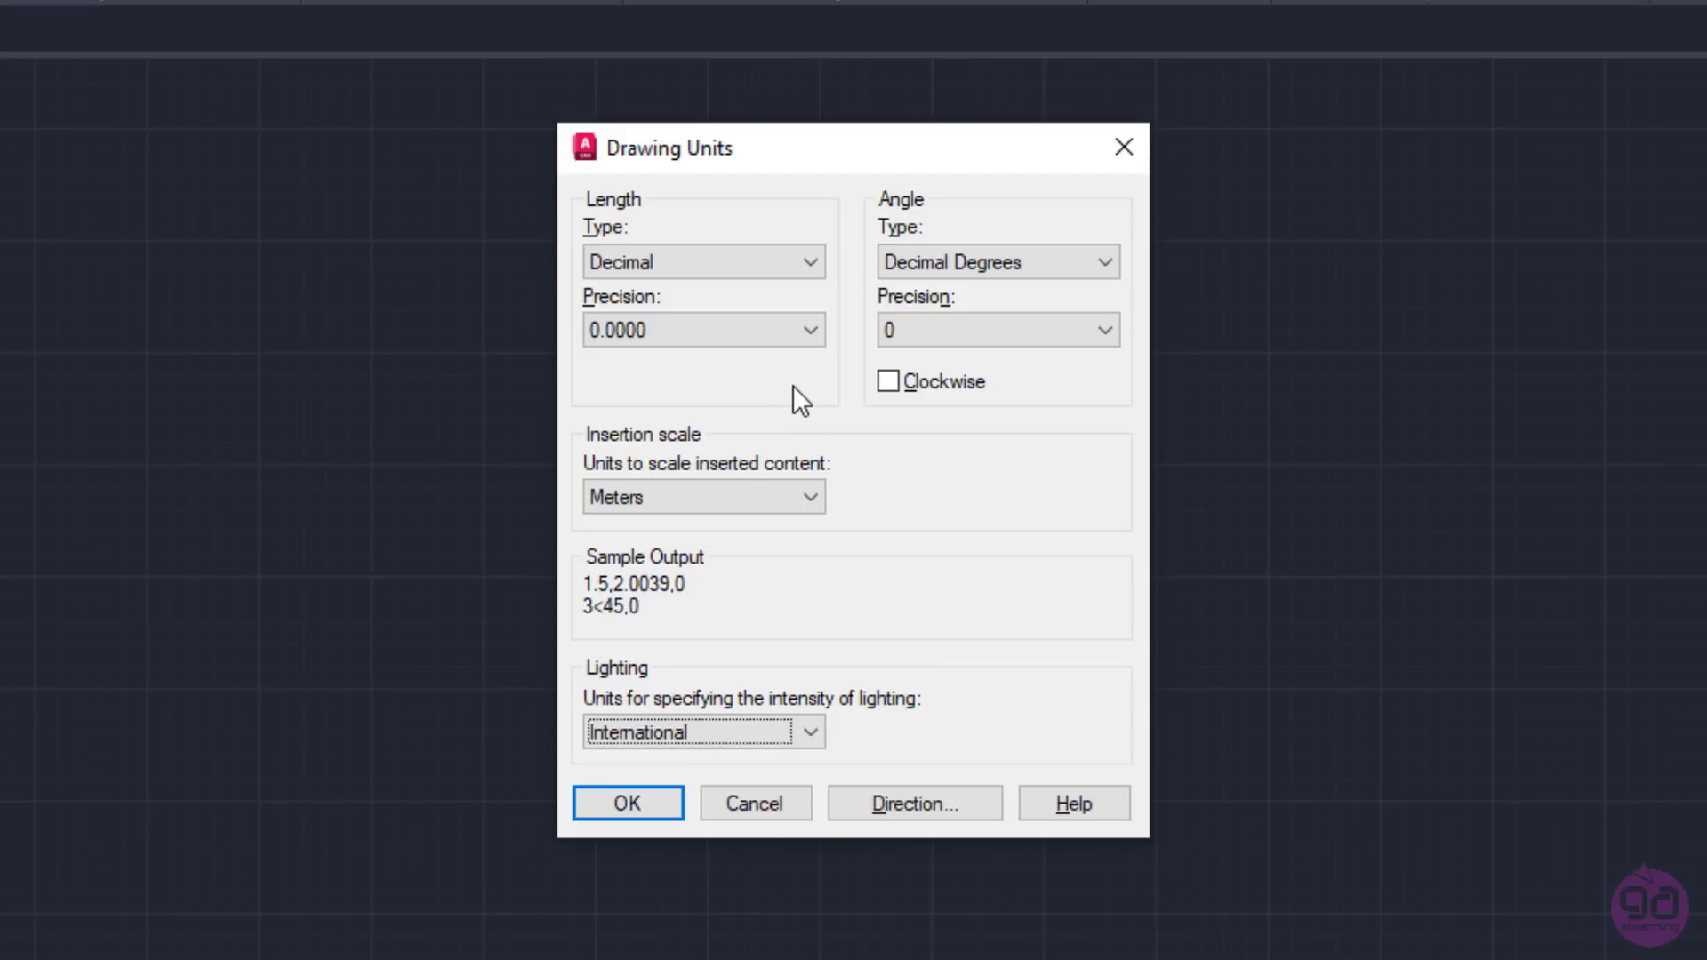
Set the length precision to 0.00 and the angle precision to 0.0, and apply the drawing units.
left_click(815, 336)
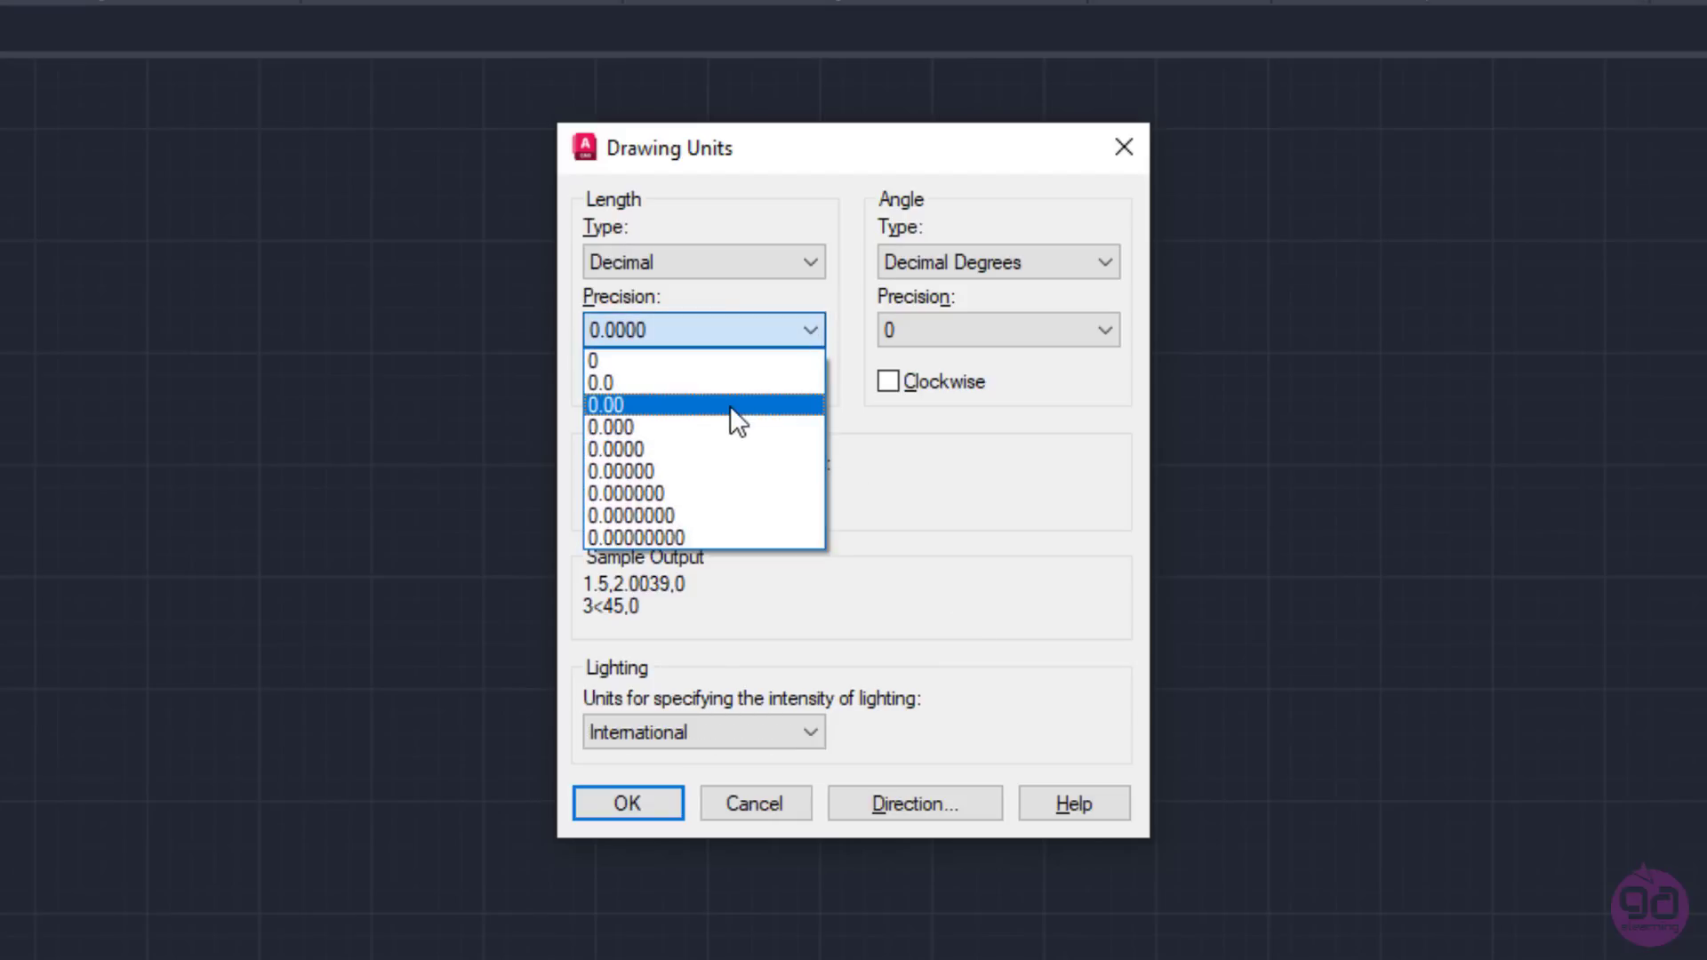
left_click(729, 403)
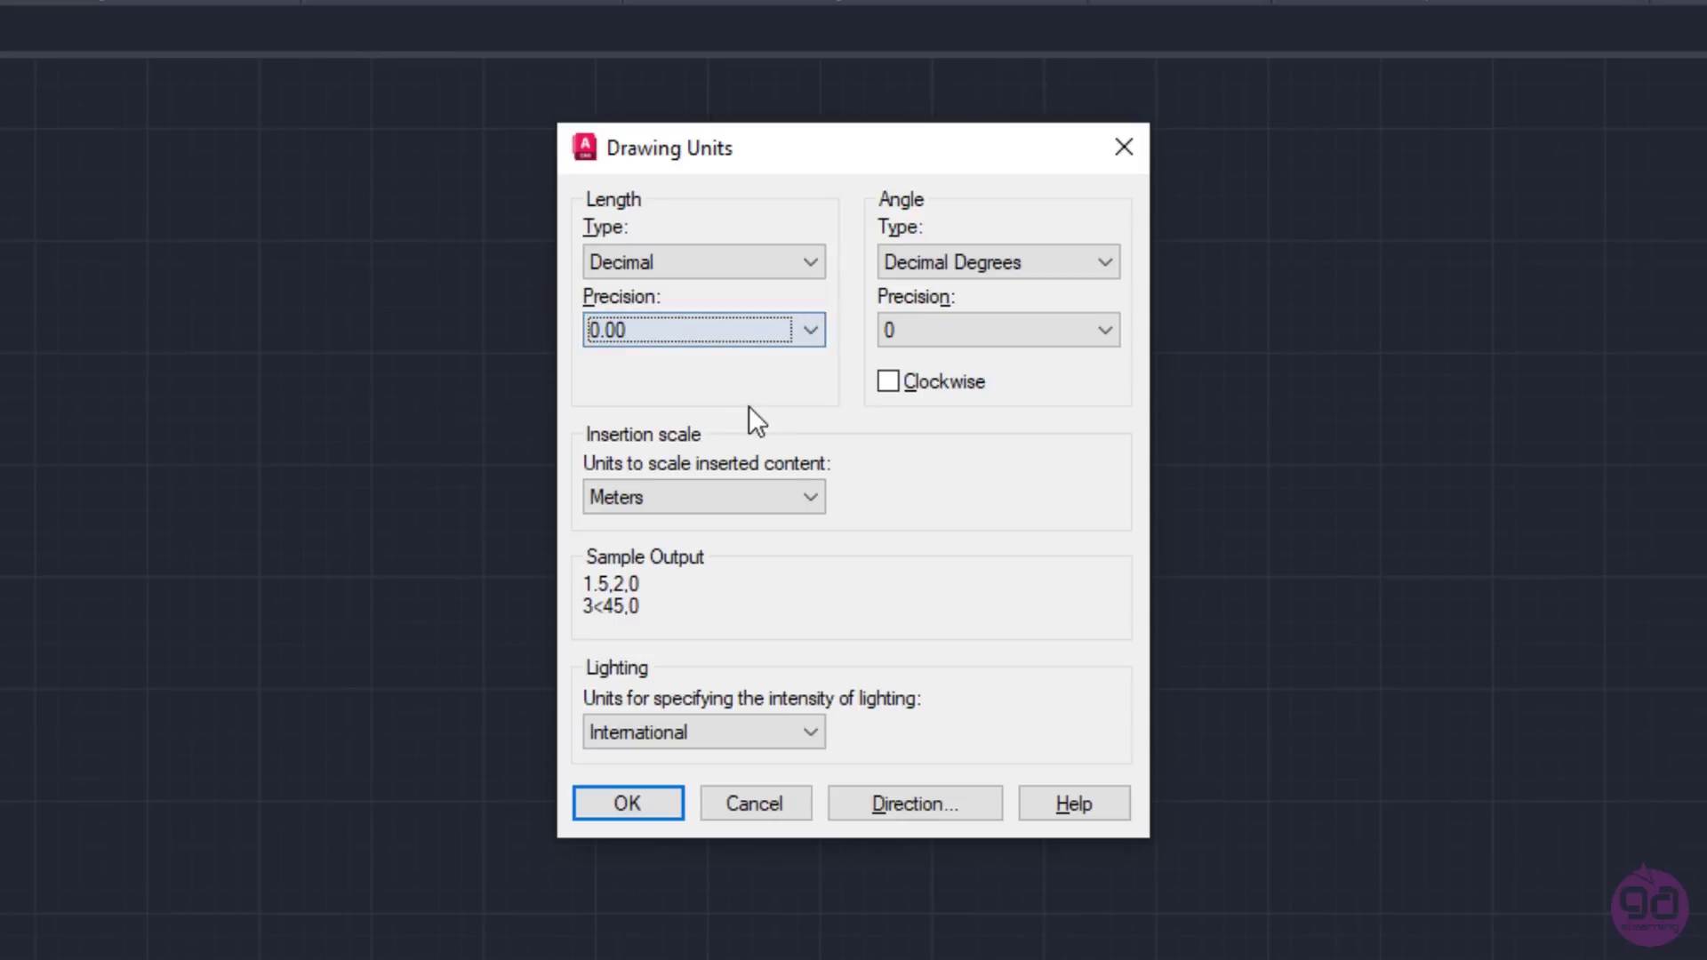
left_click(1063, 331)
left_click(1023, 382)
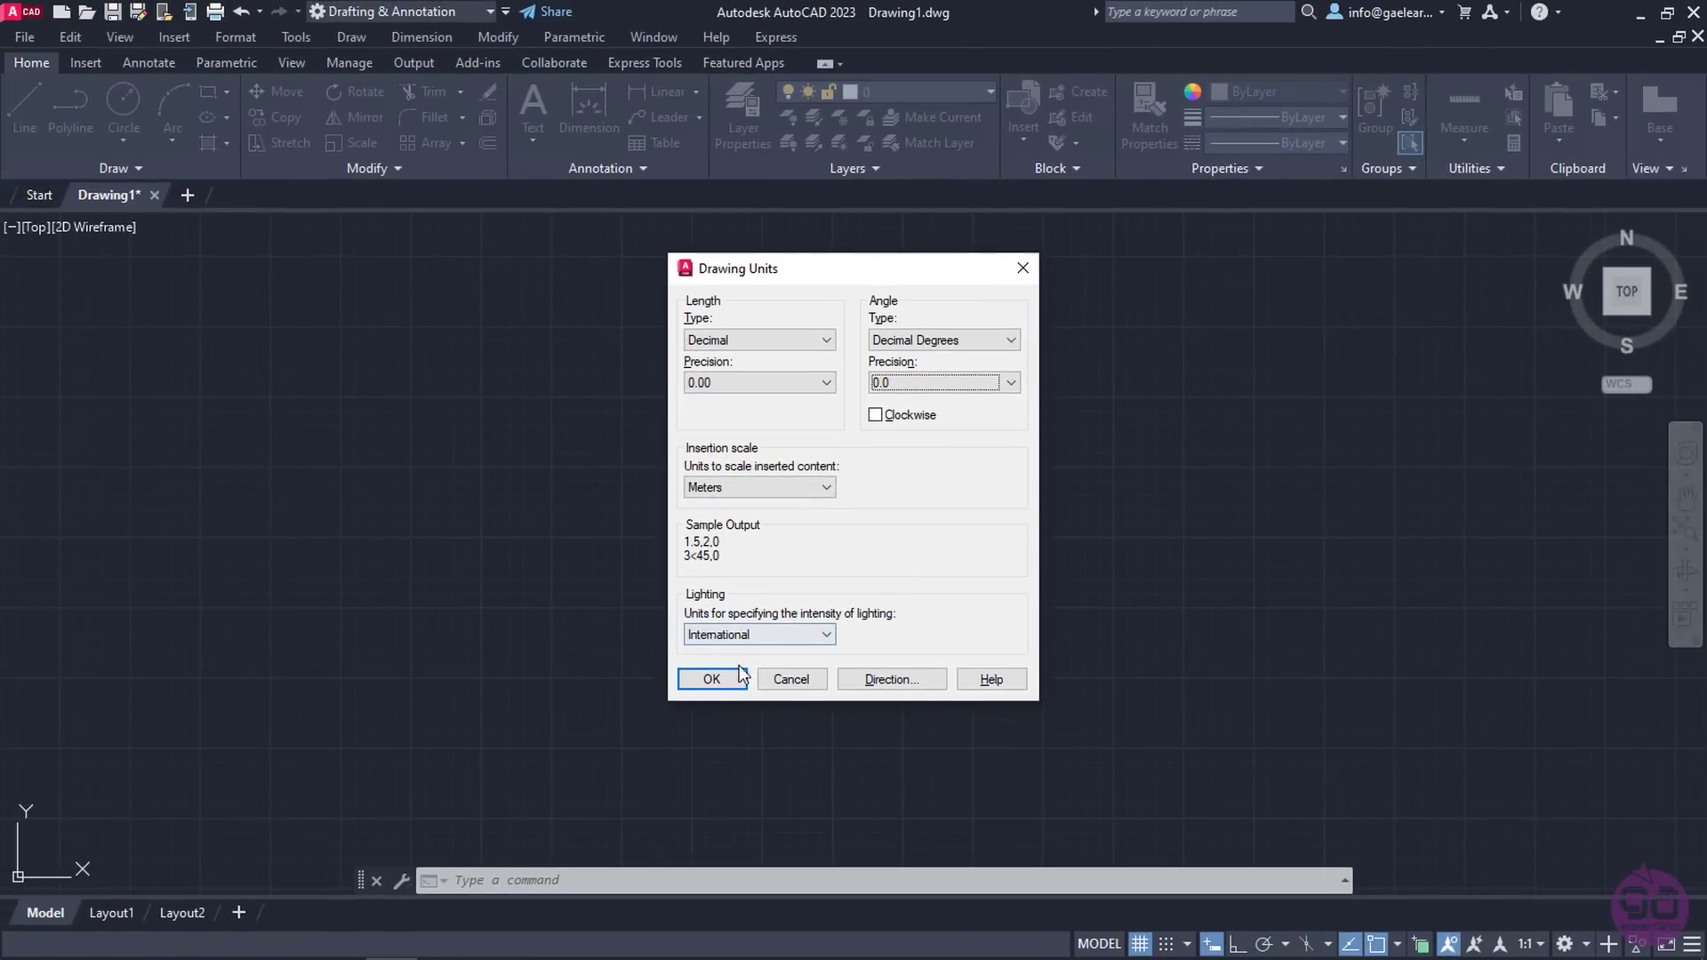
left_click(712, 679)
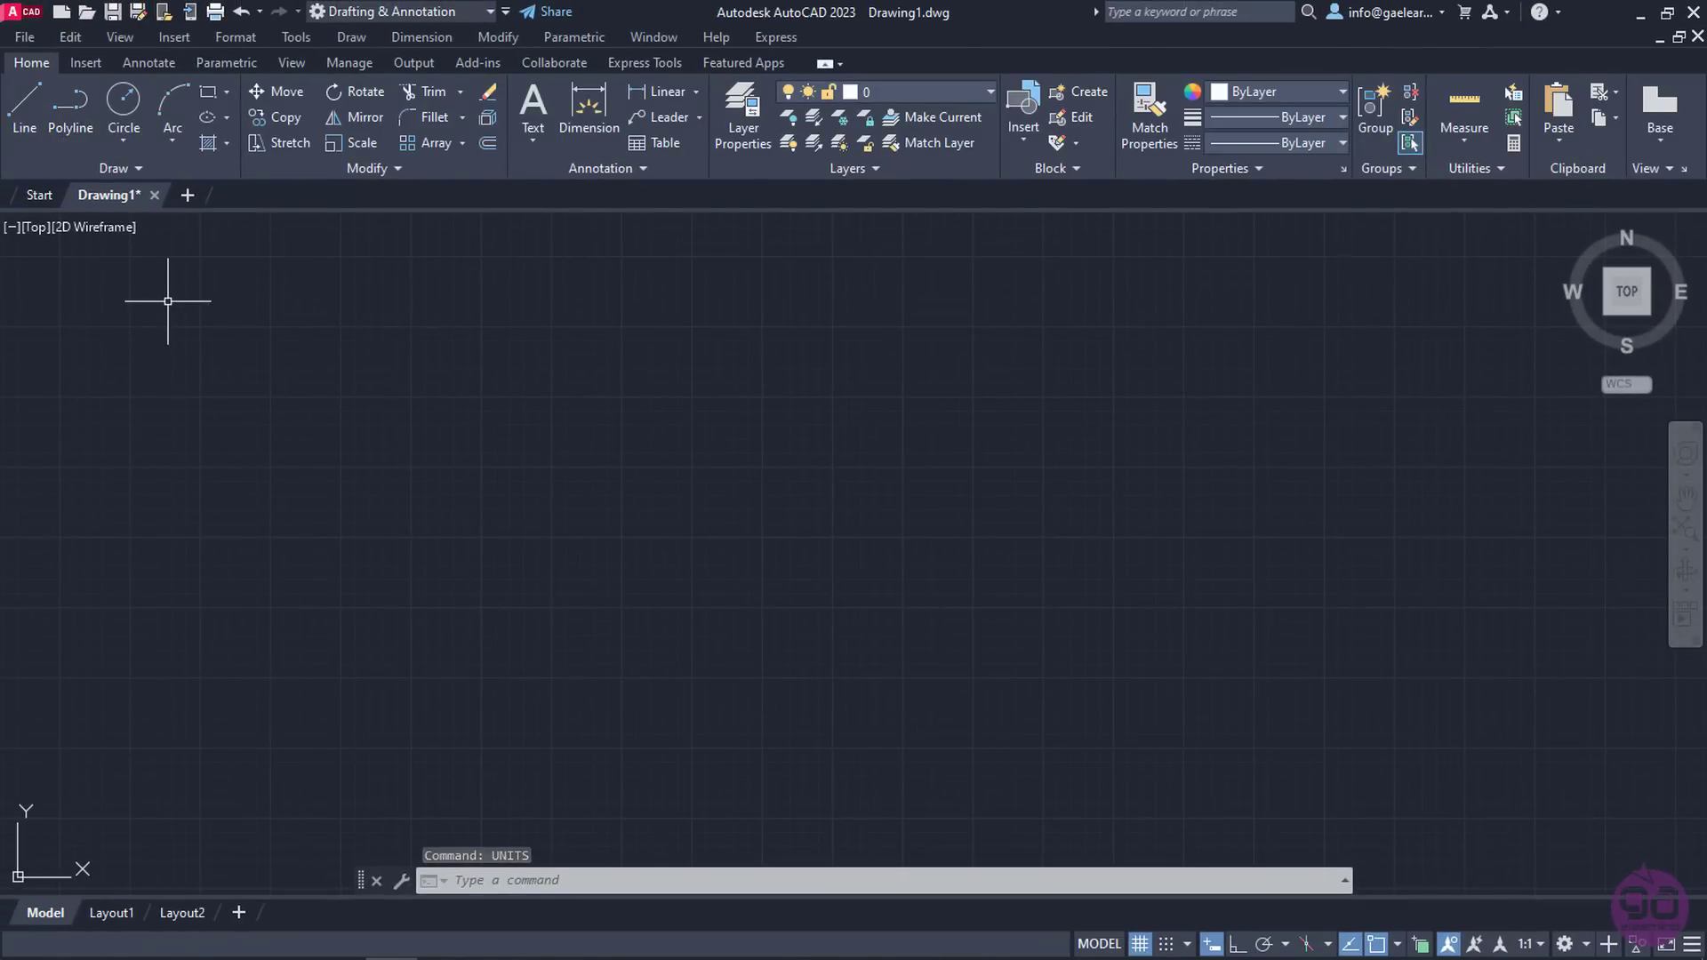
Draw a single line 2000.33333 units long at an angle of 30.5 degrees.
left_click(24, 115)
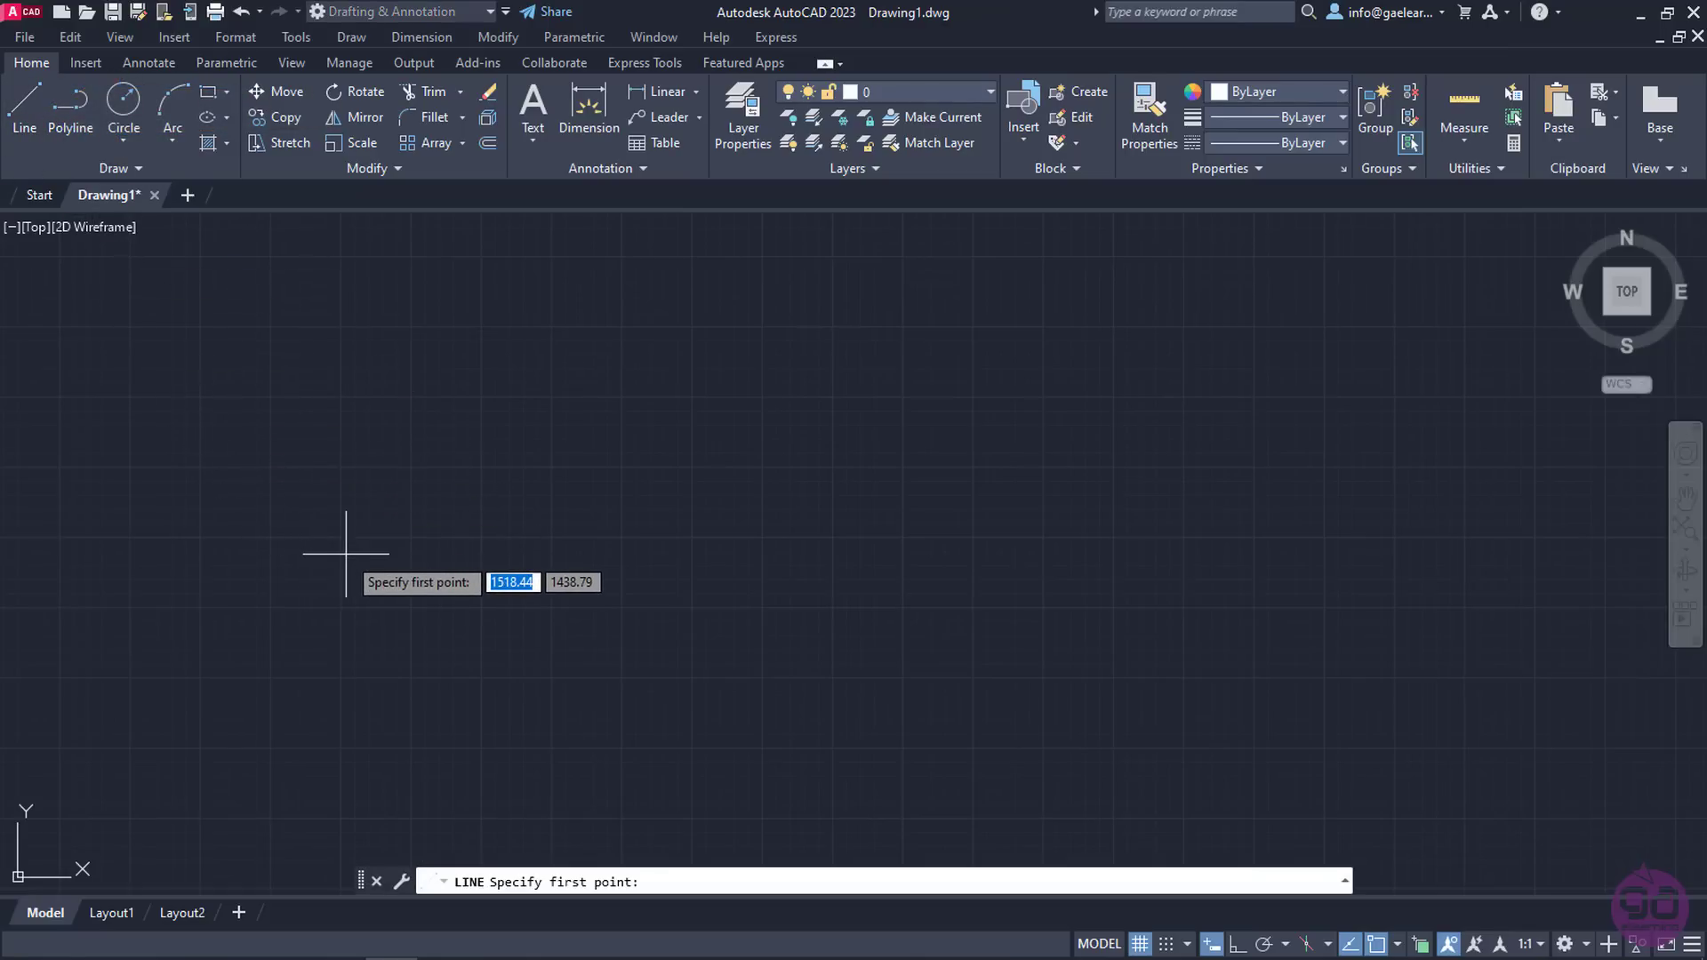
left_click(380, 597)
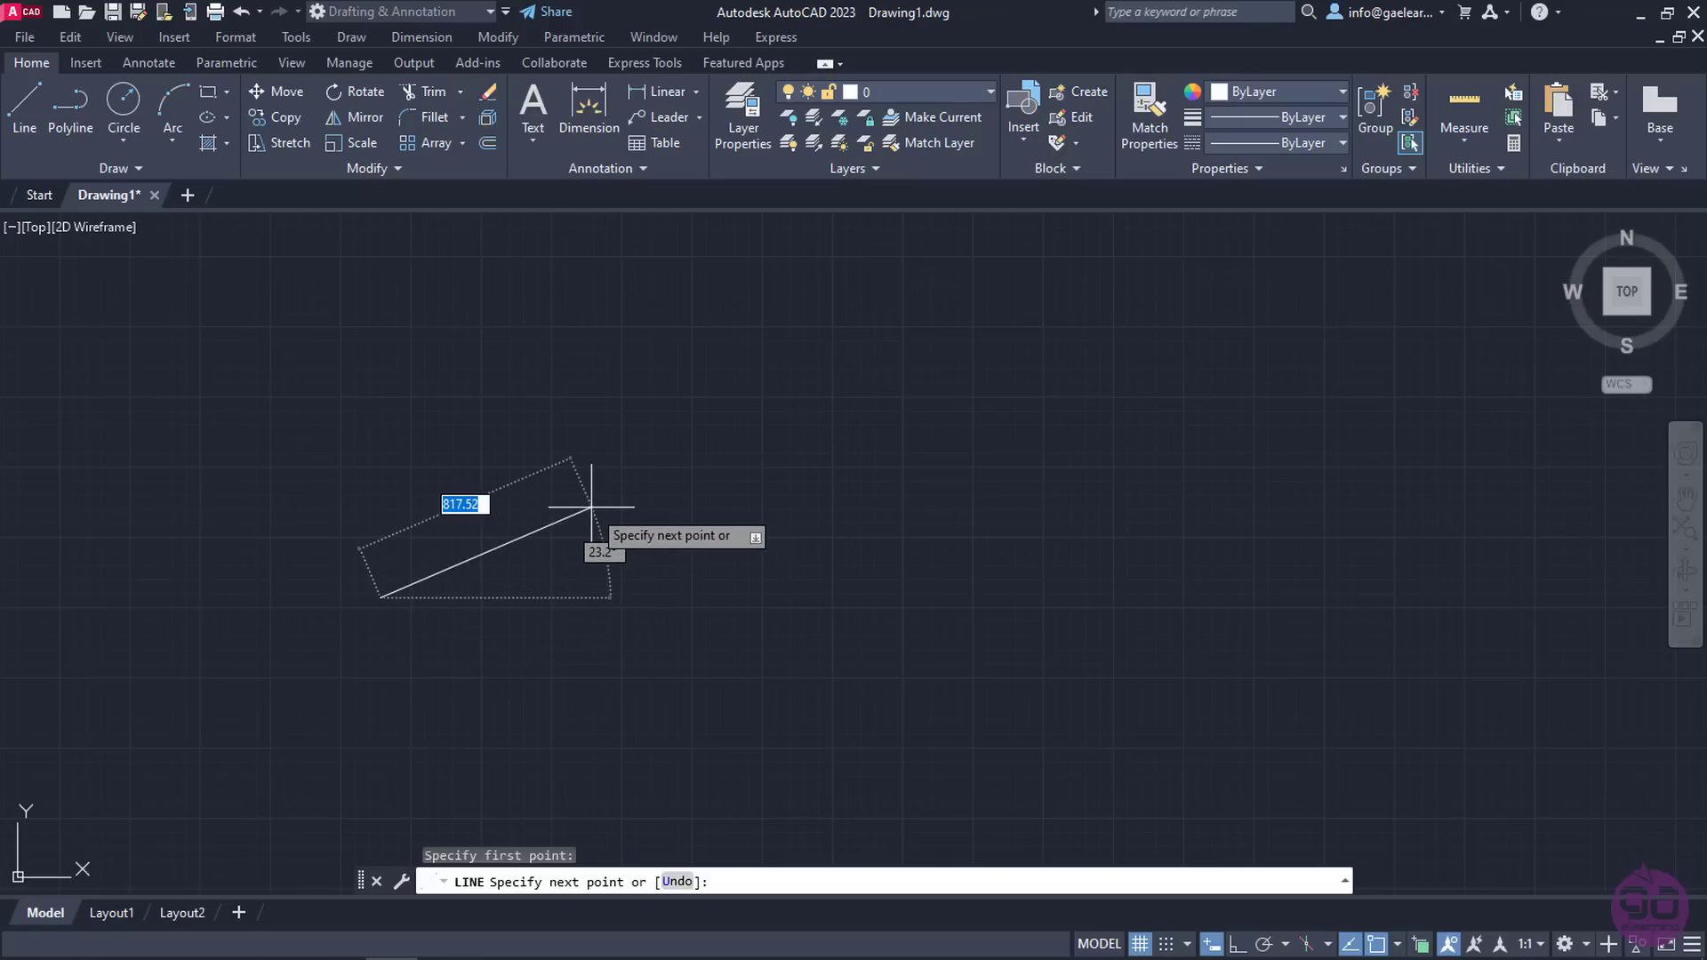
type("2000.33333")
key("Tab")
type("3.")
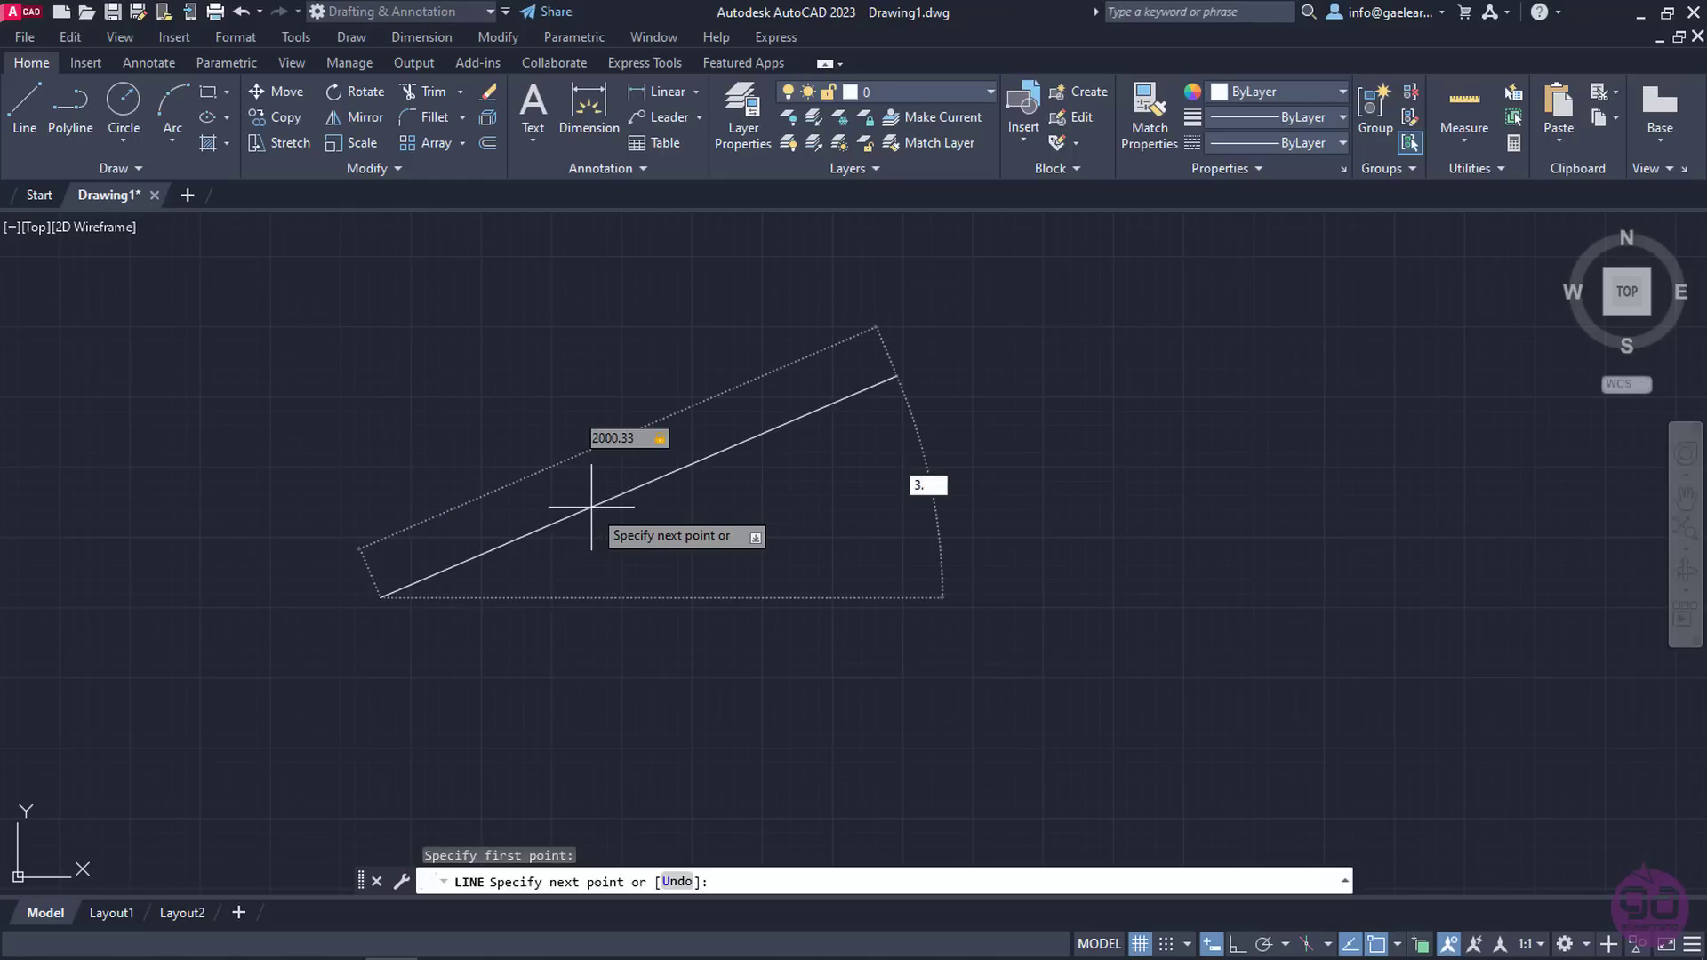
key("BackSpace")
type("0.5")
key("Return")
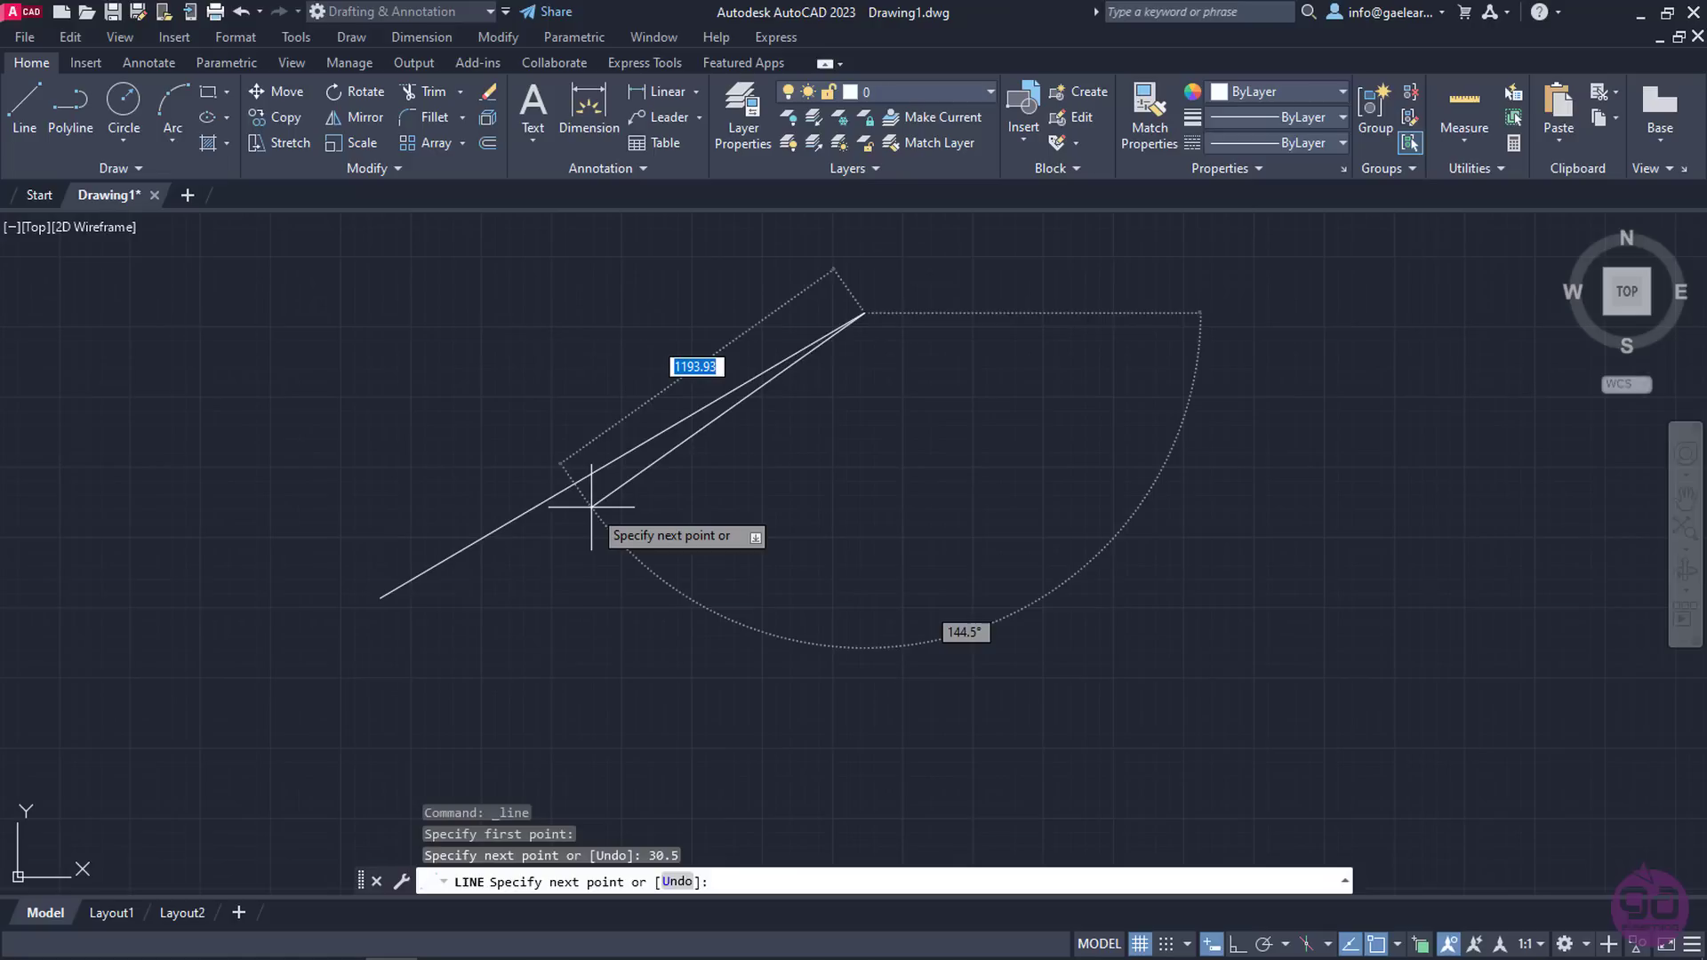
key("Return")
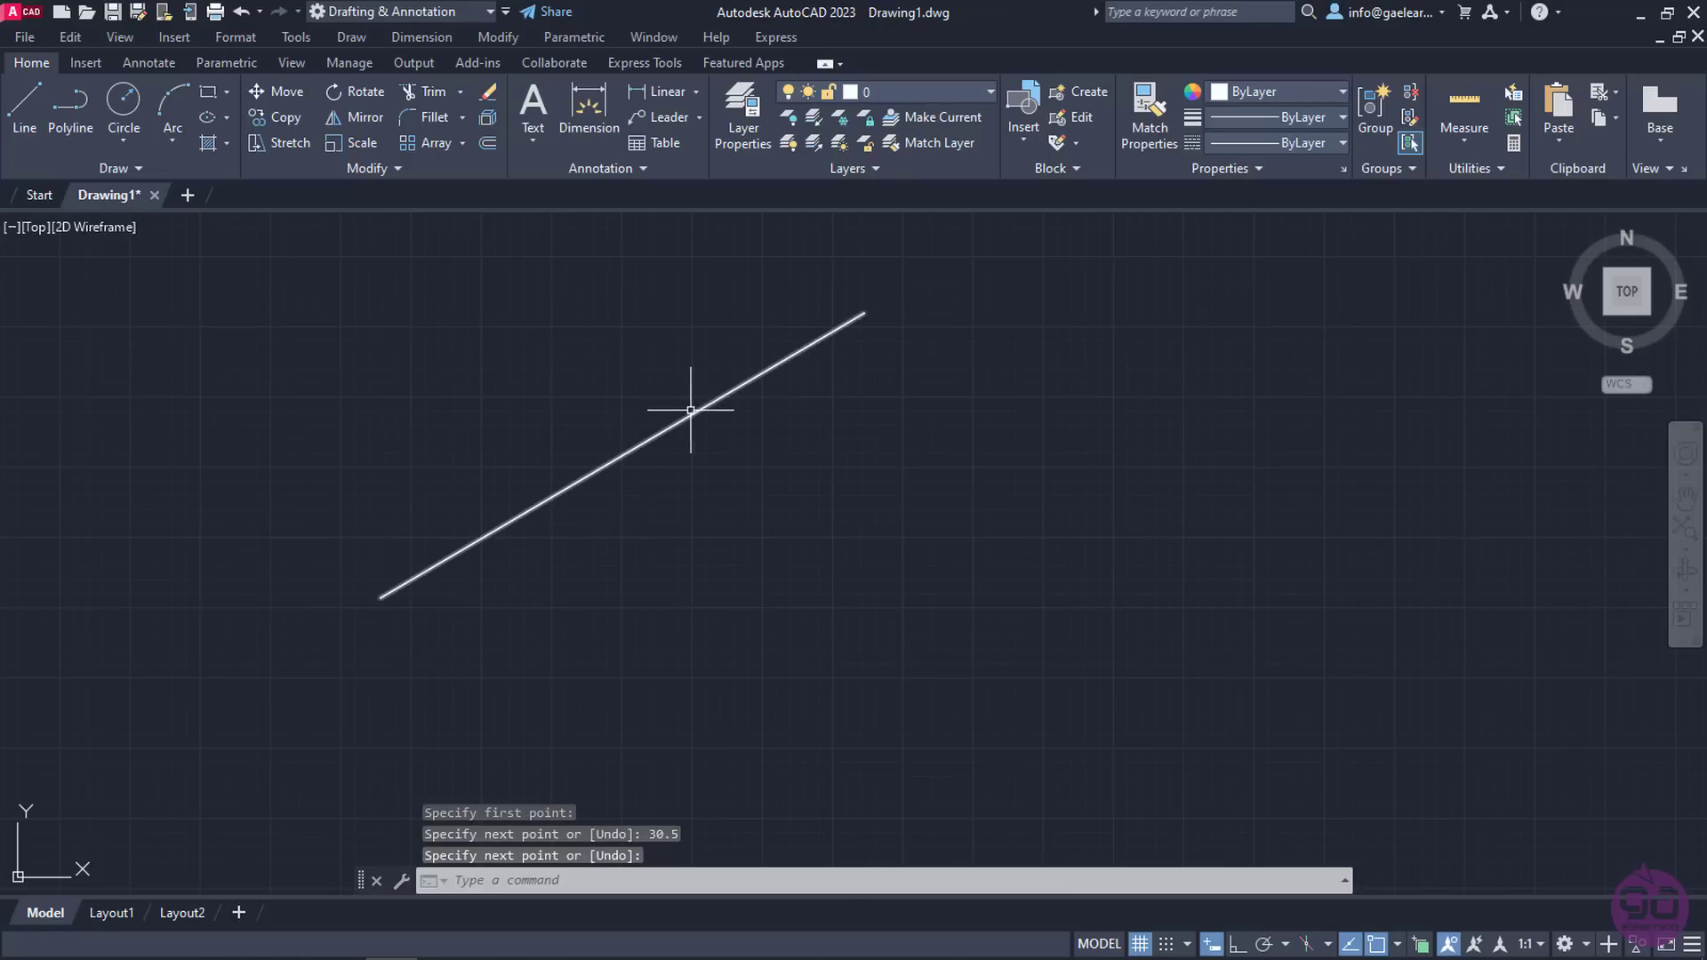
Select the drawn line and inspect its length and angle at the upper endpoint.
left_click(692, 412)
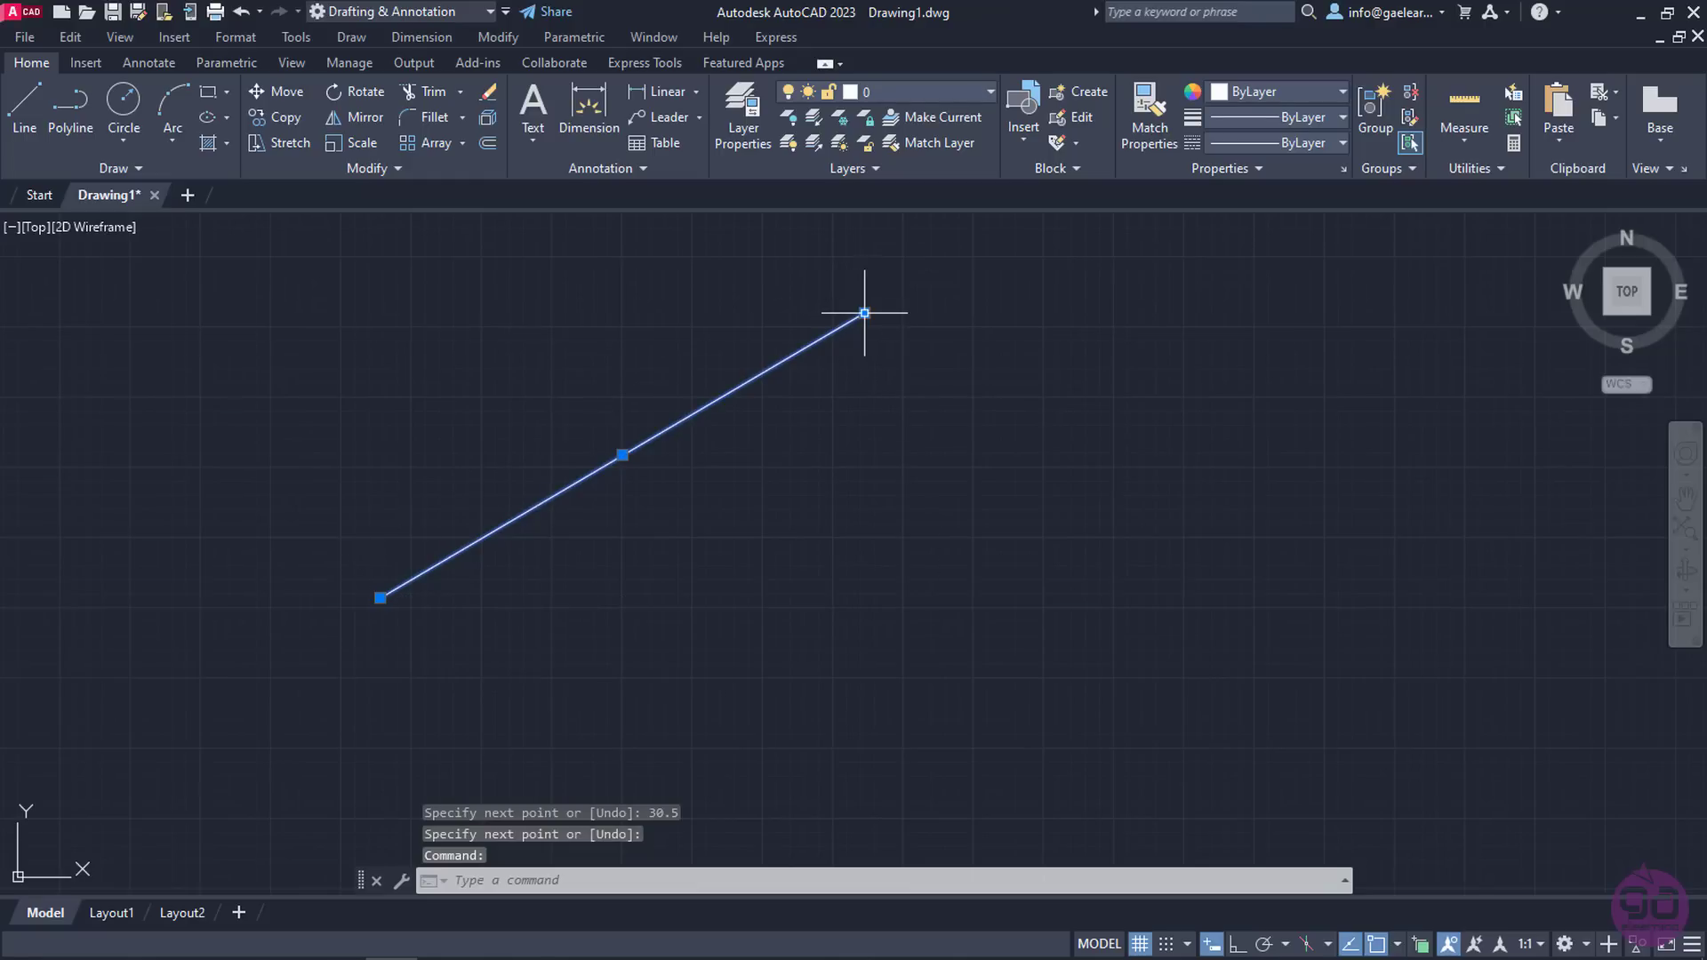
mouse_move(864, 313)
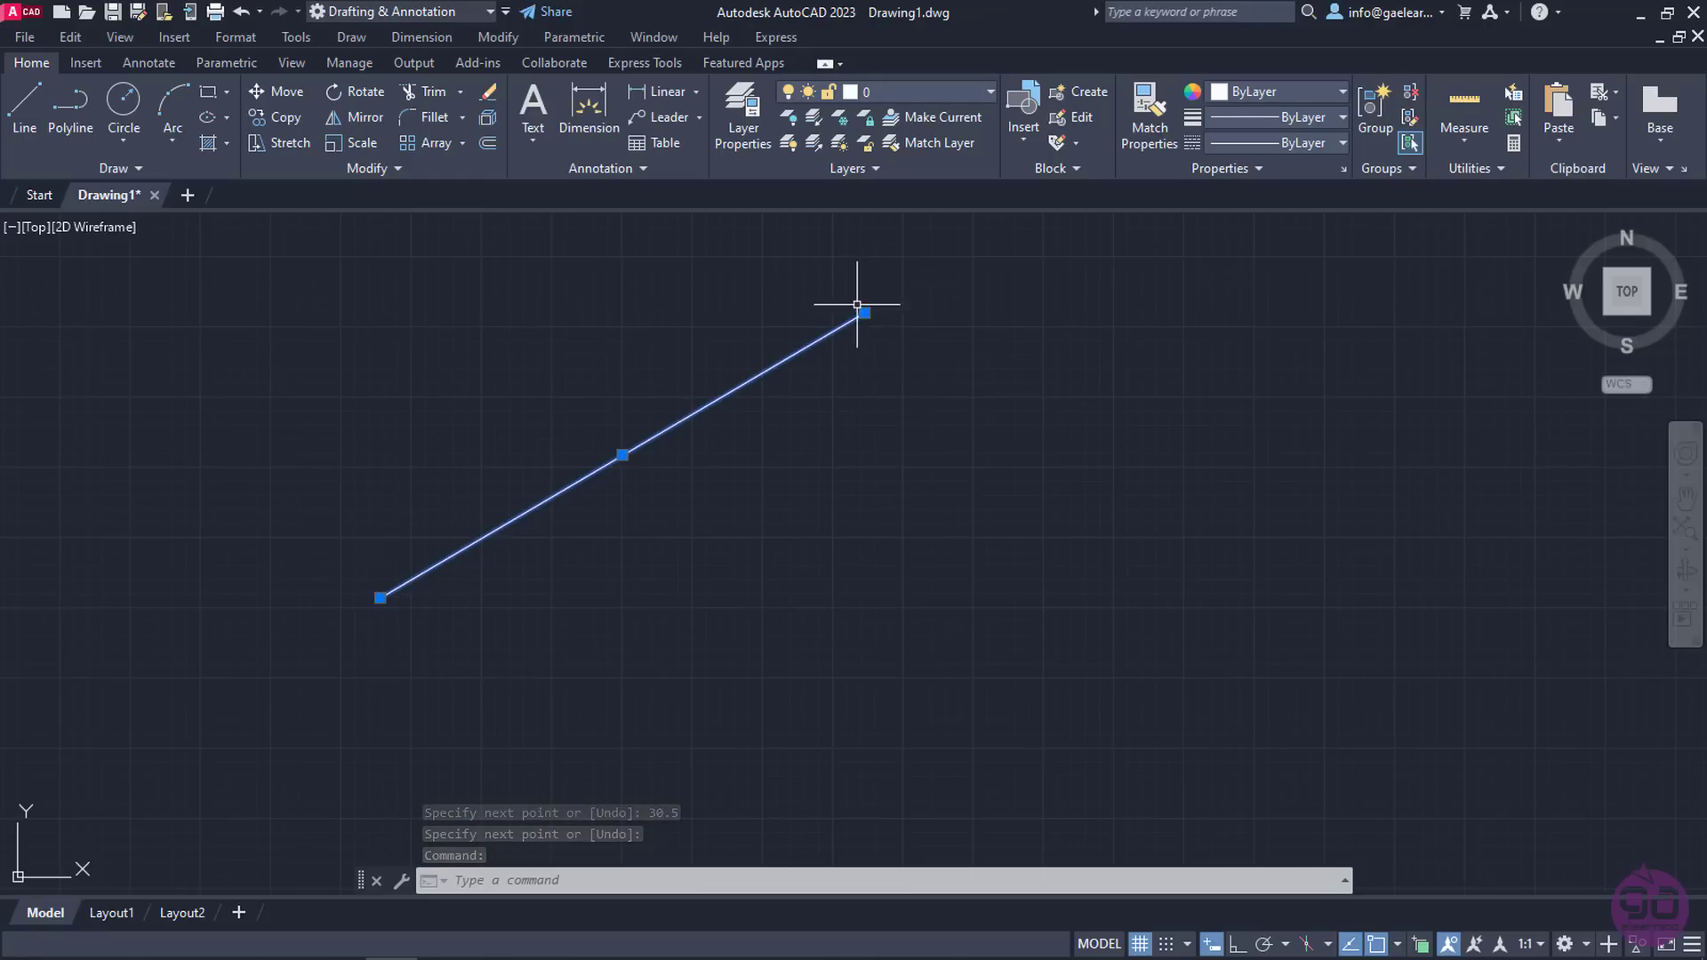